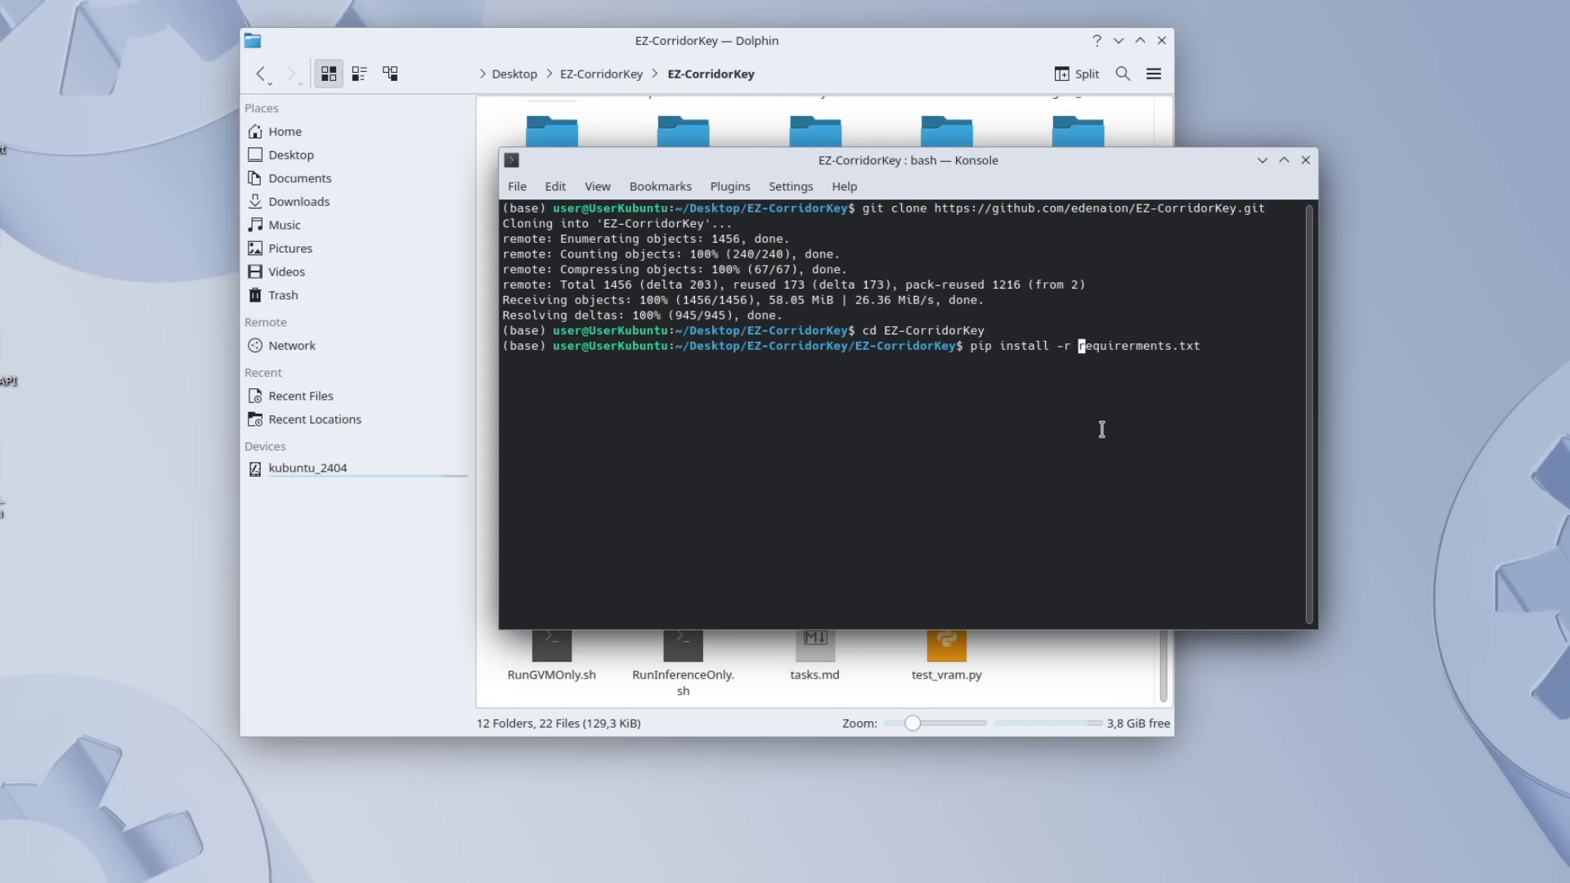
drag(1102, 423, 1128, 348)
click(1213, 347)
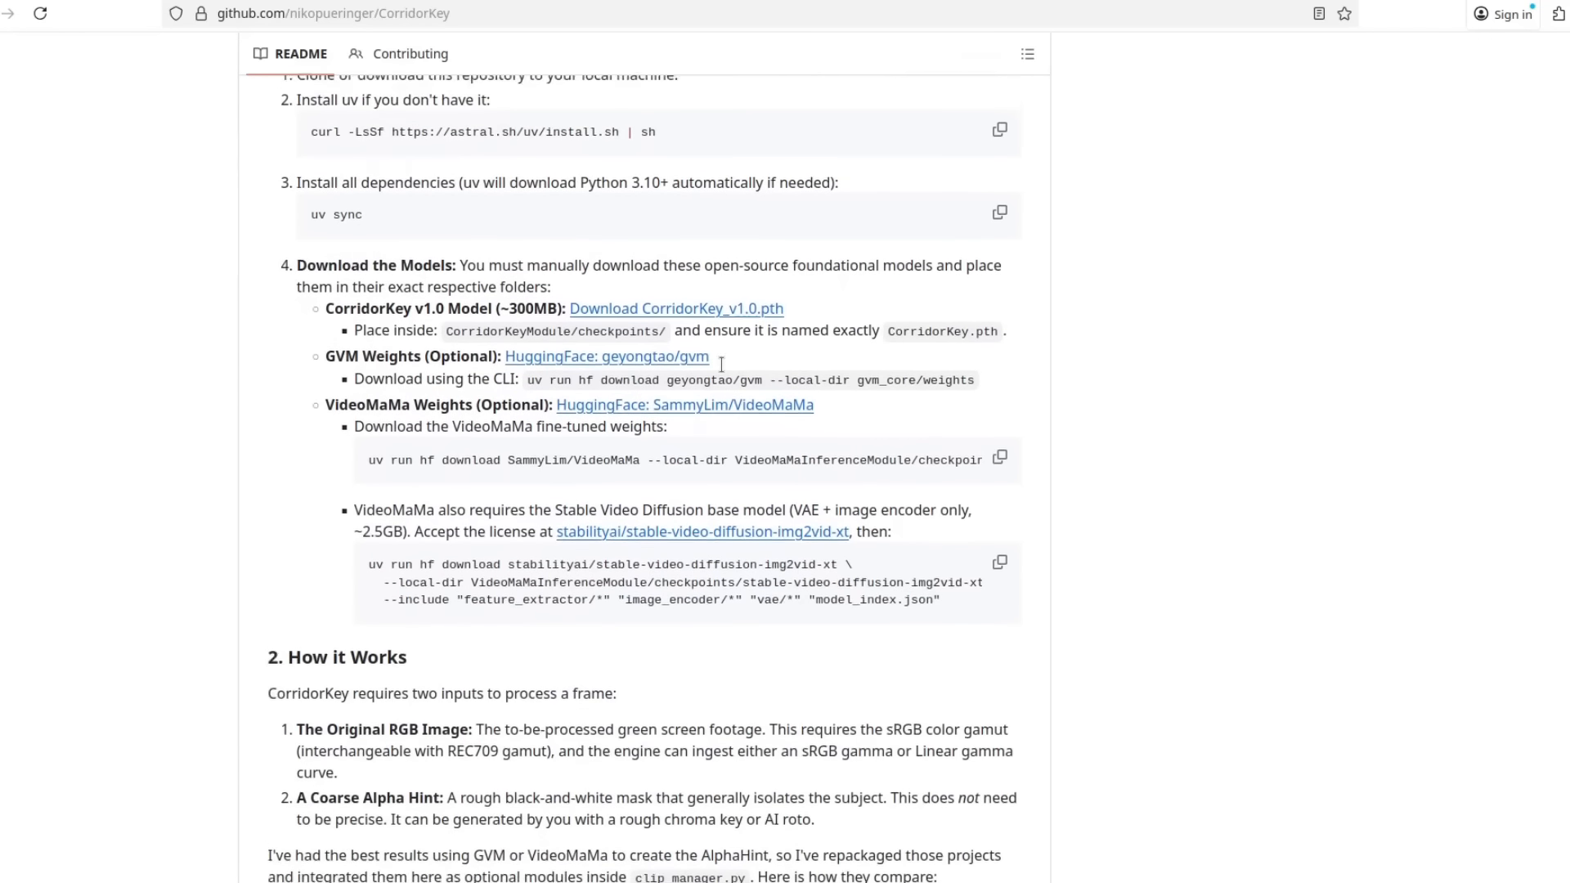
Download the CorridorKey_v1.0.pth model from the CorridorKey README and open its download folder.
scroll(722, 364, down, 1)
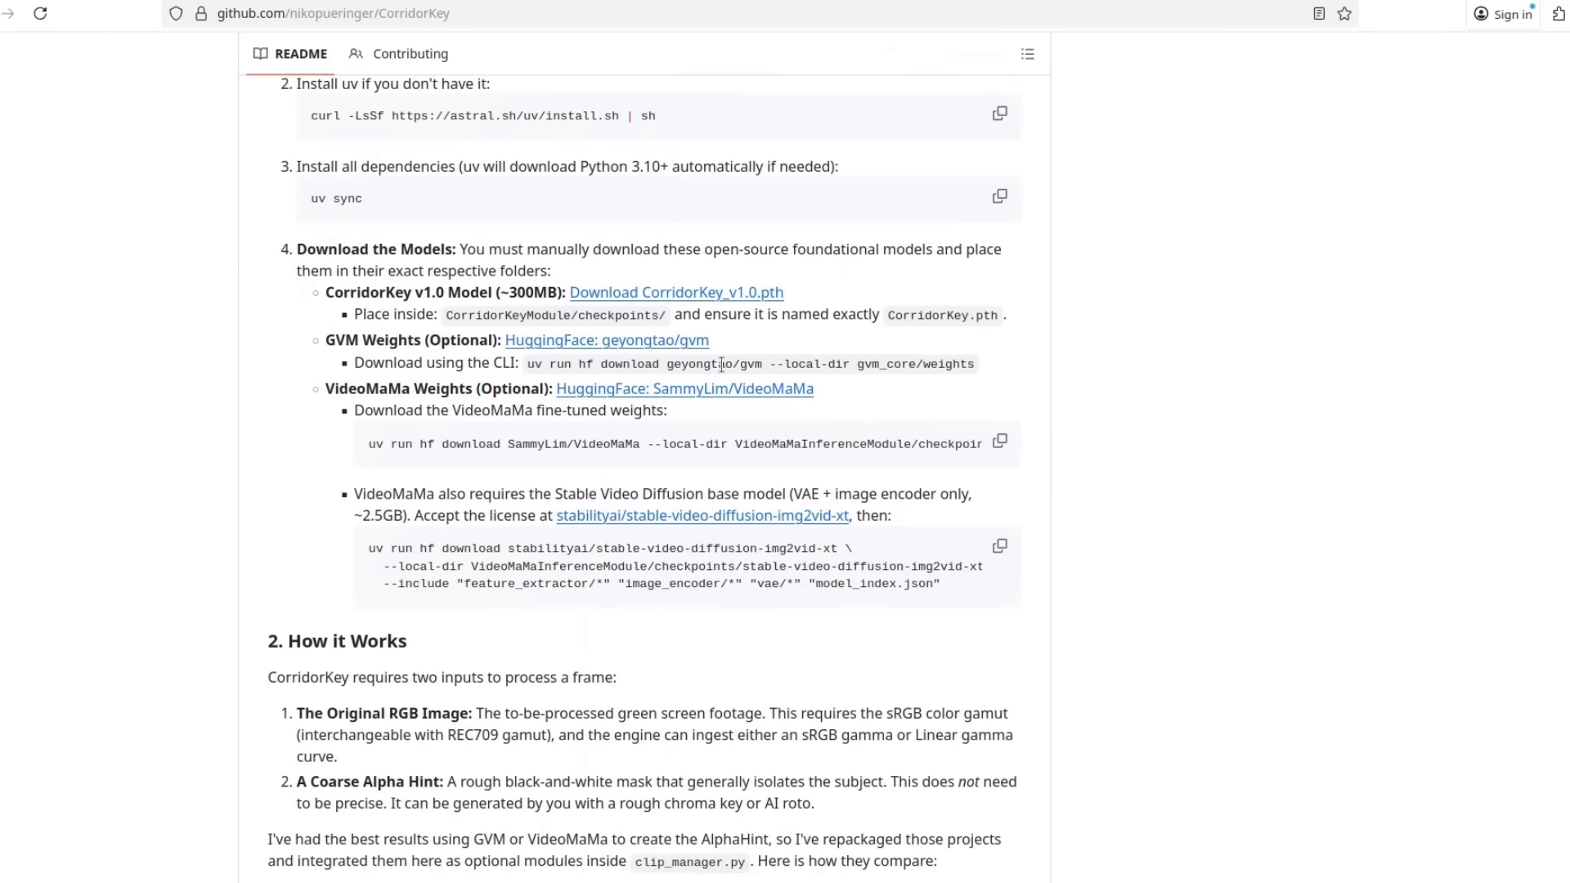
click(723, 296)
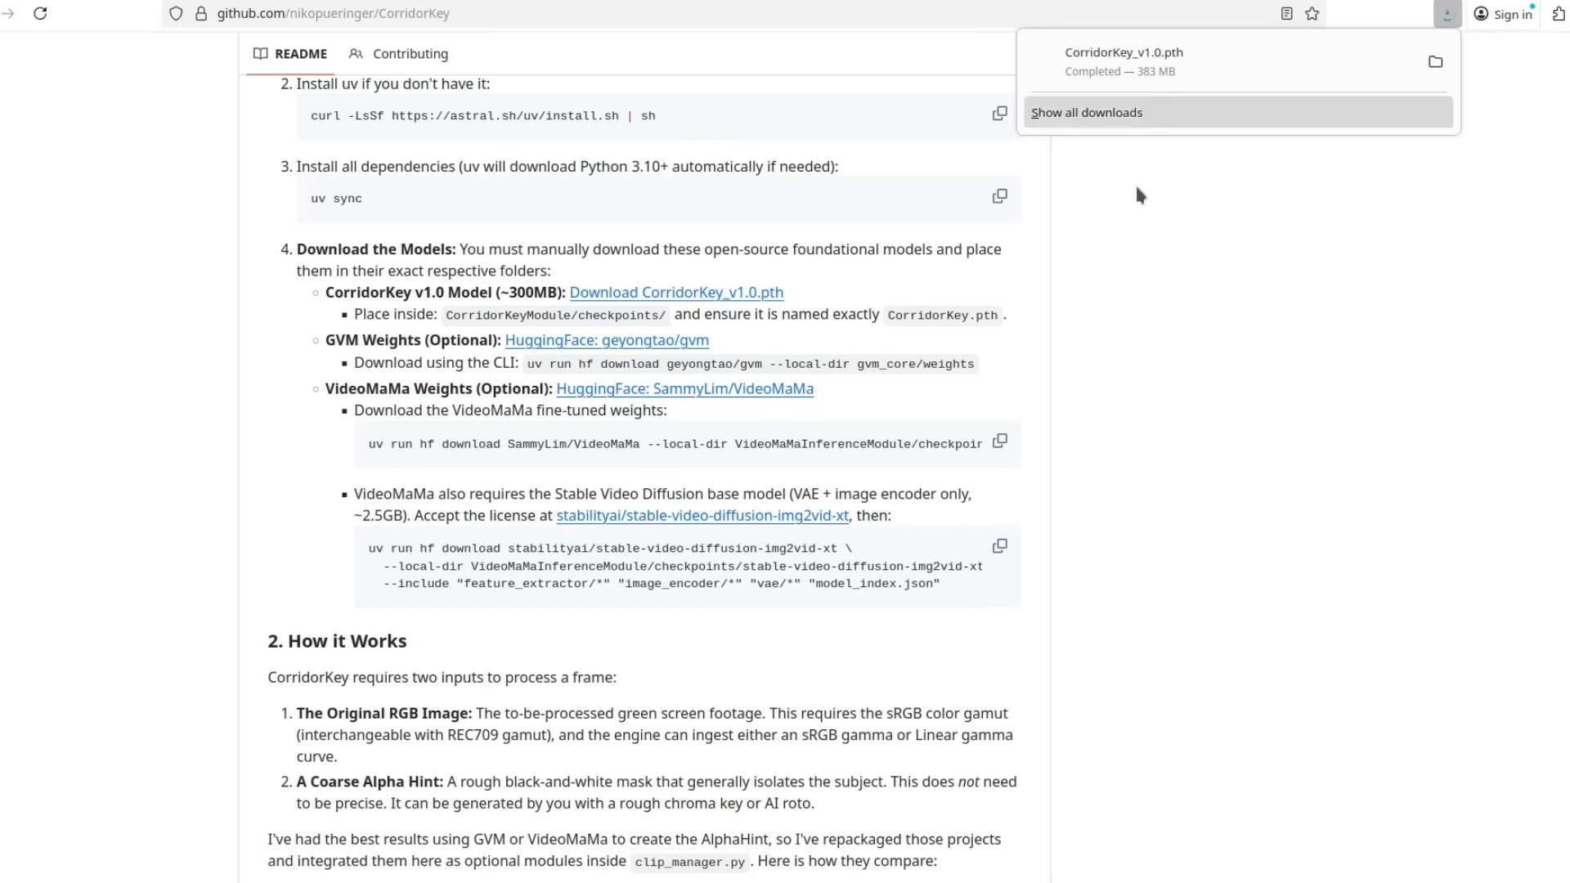
click(1435, 62)
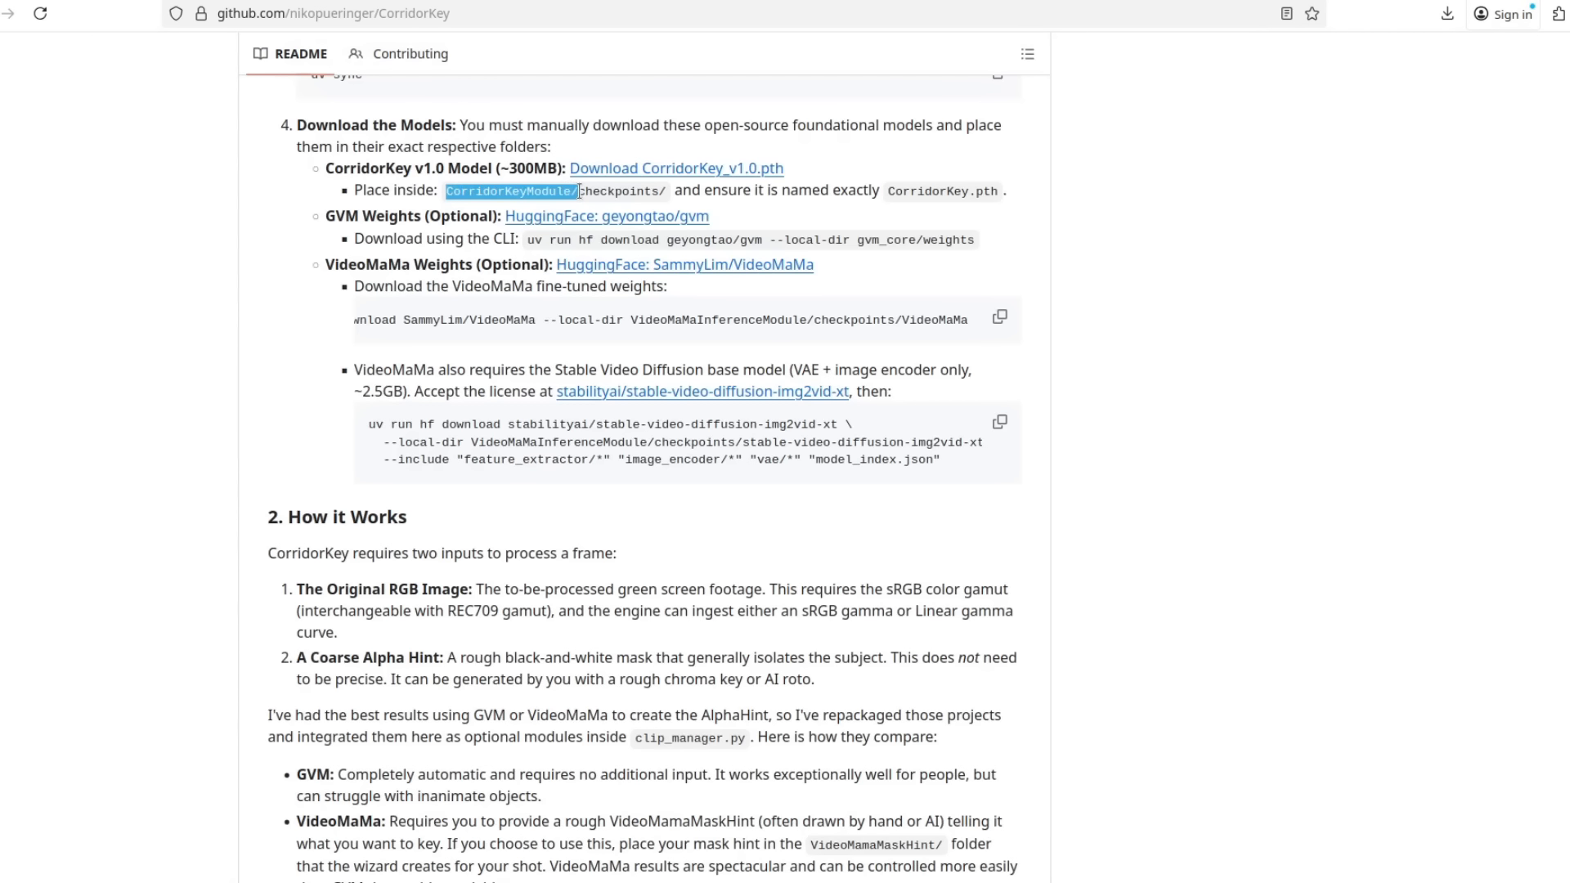
Switch to the EZ-CorridorKey project folder in the file manager and open CorridorKeyModule/checkpoints.
click(645, 197)
key(alt+Tab)
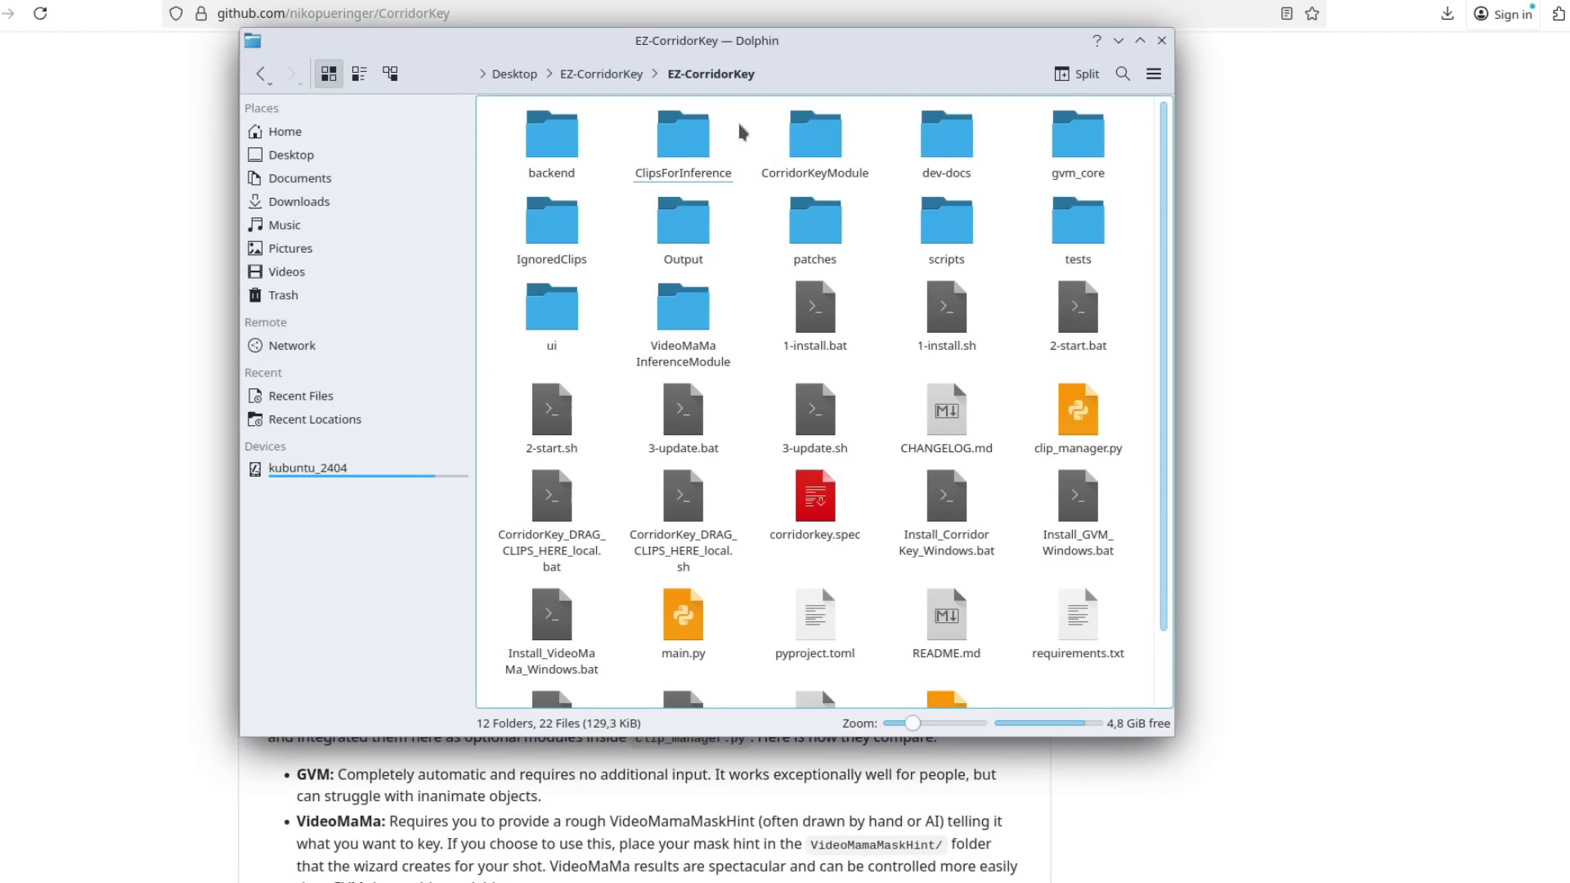
double_click(814, 141)
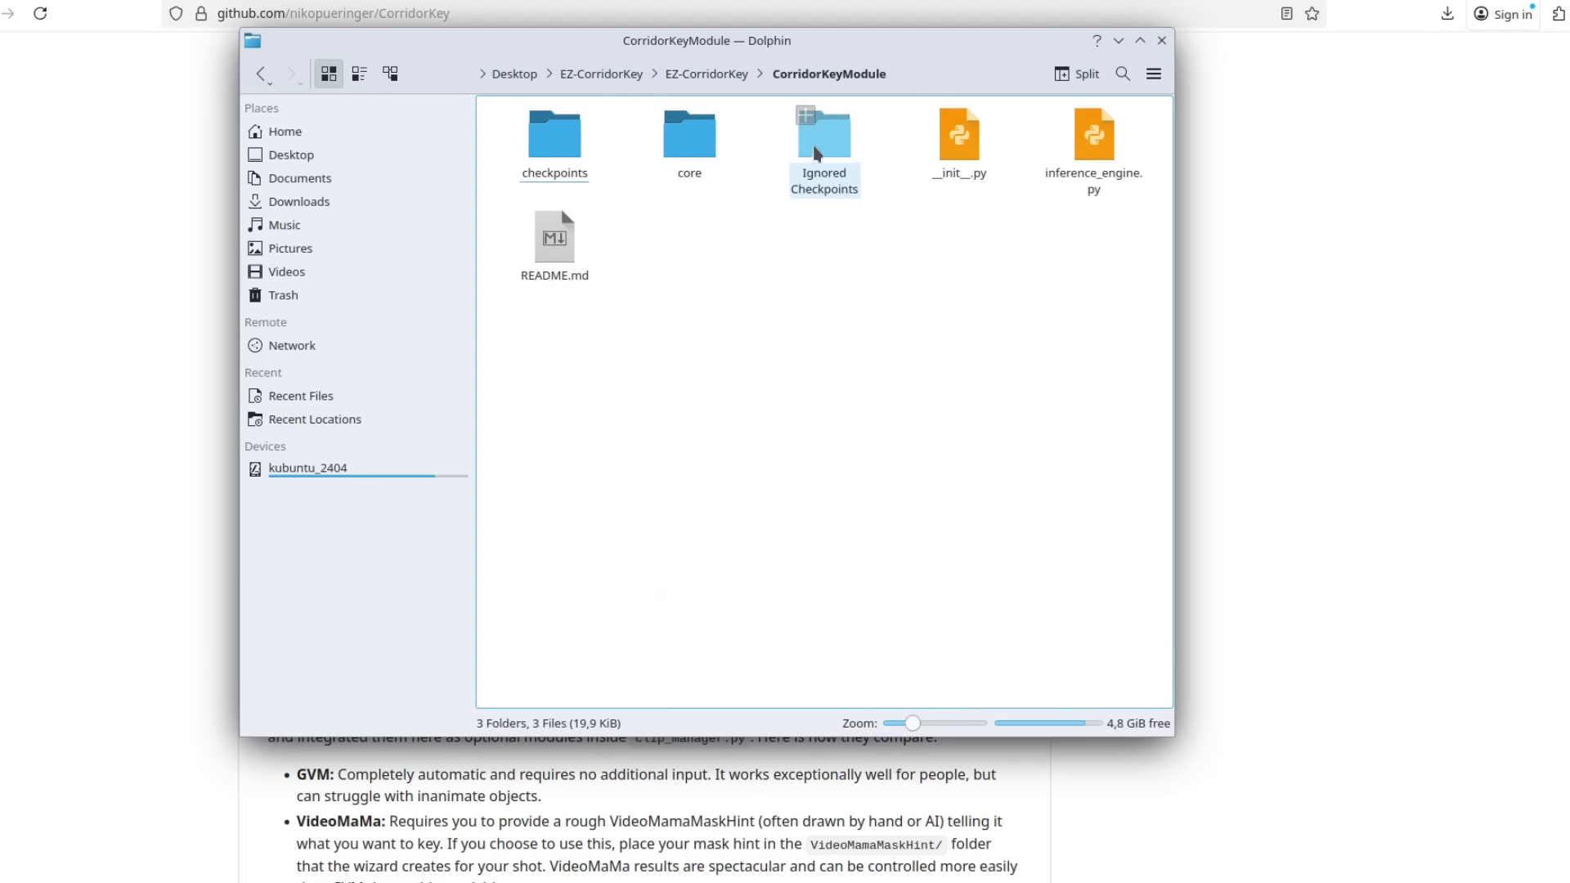
double_click(559, 148)
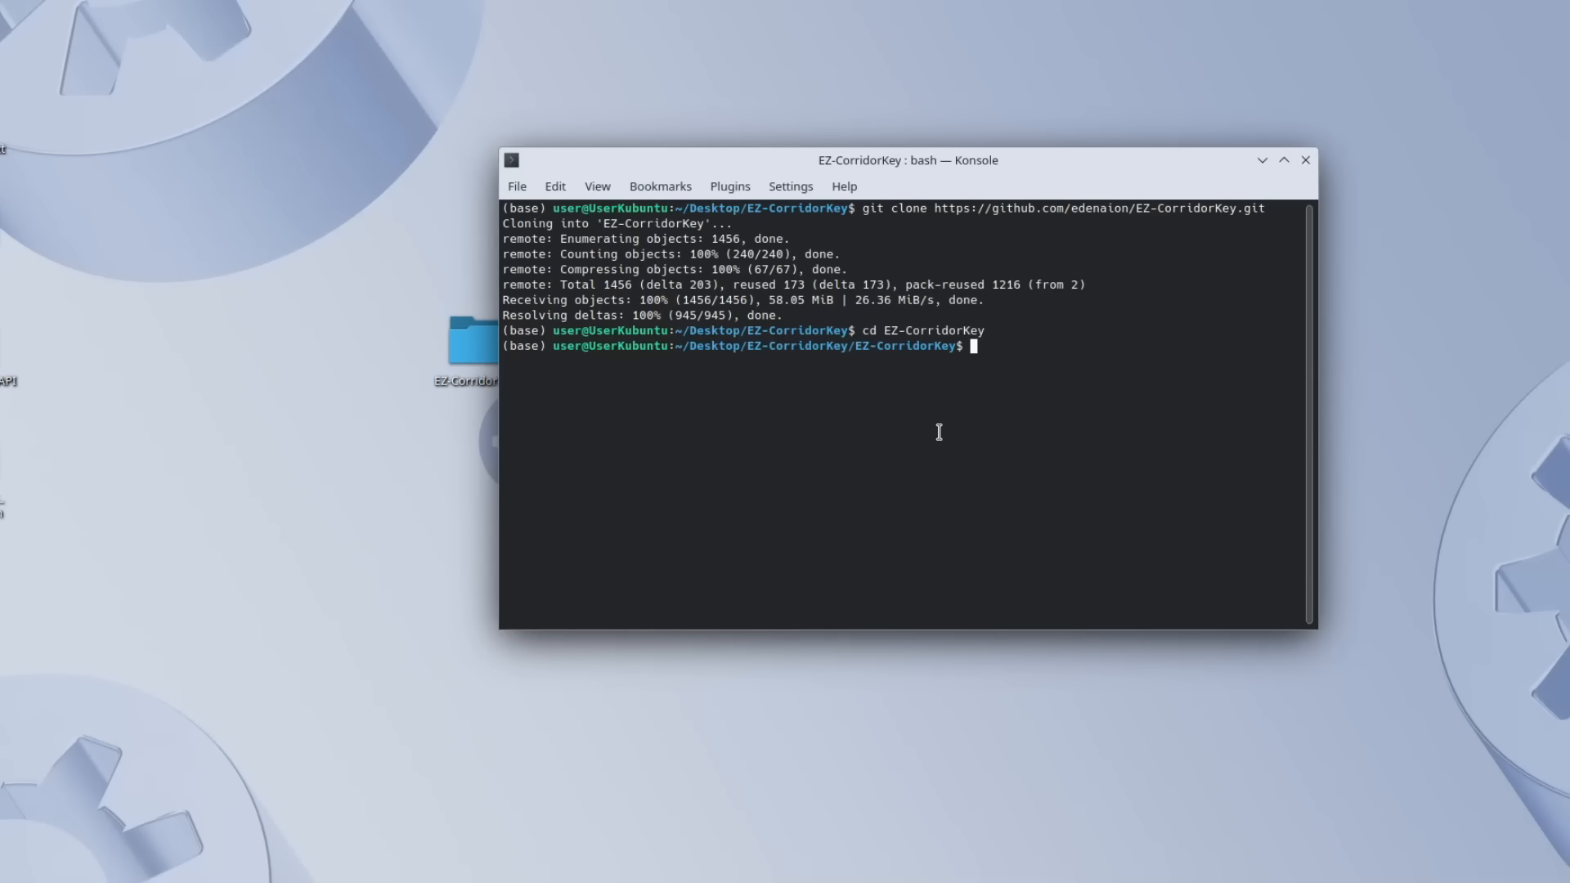
Launch main.py with Python in the terminal and load PF0028-05_Clip-5_REC709_2K_input.mp4 into CorridorKey.
drag(983, 174, 918, 179)
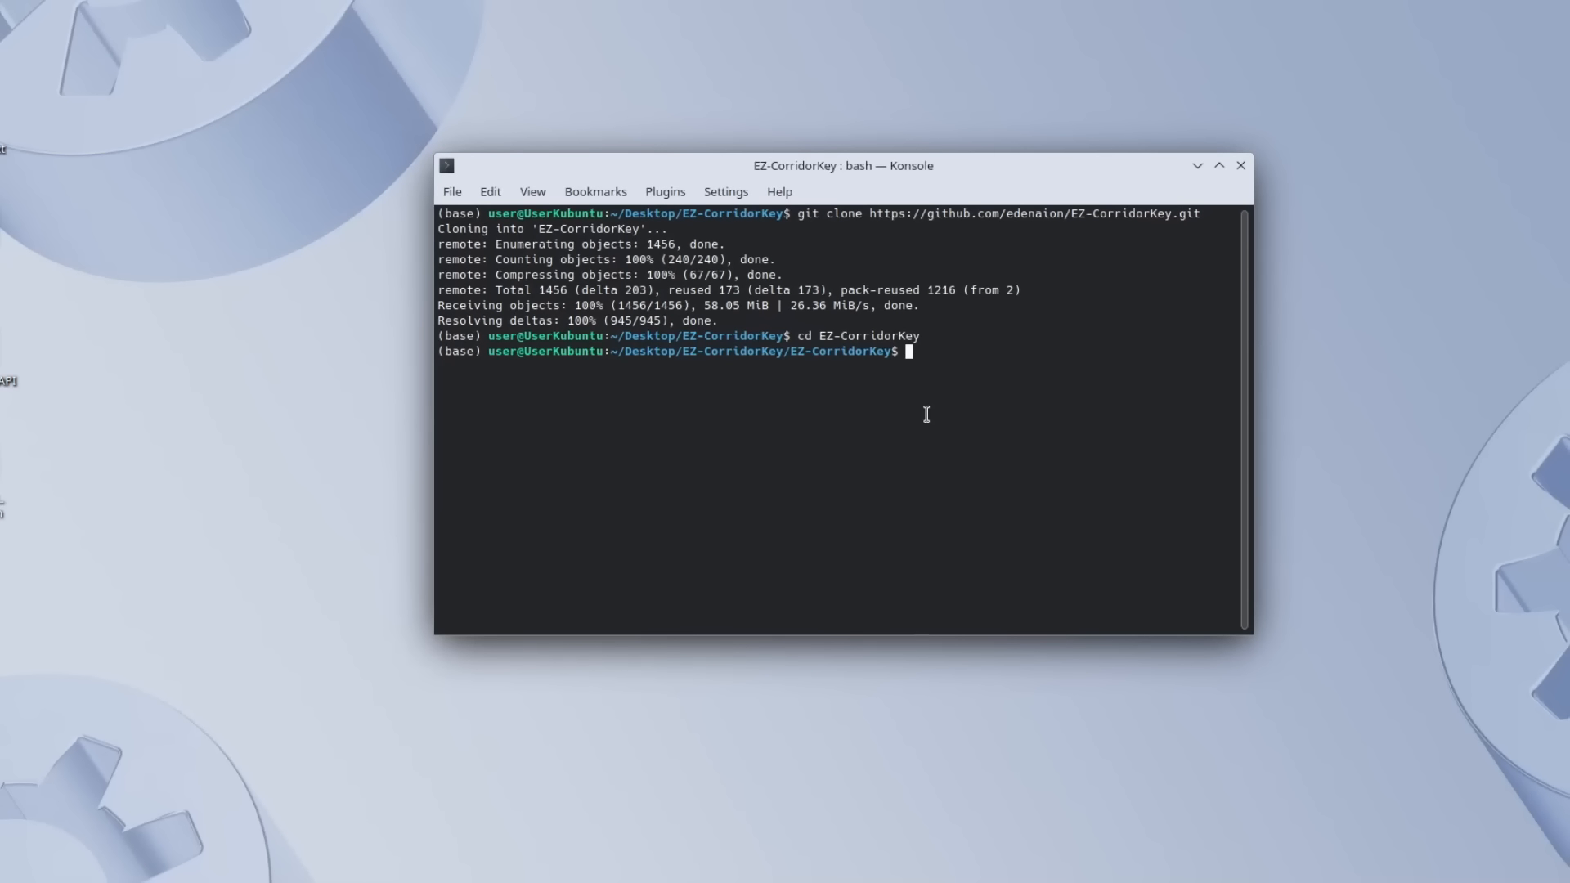
text(ython main)
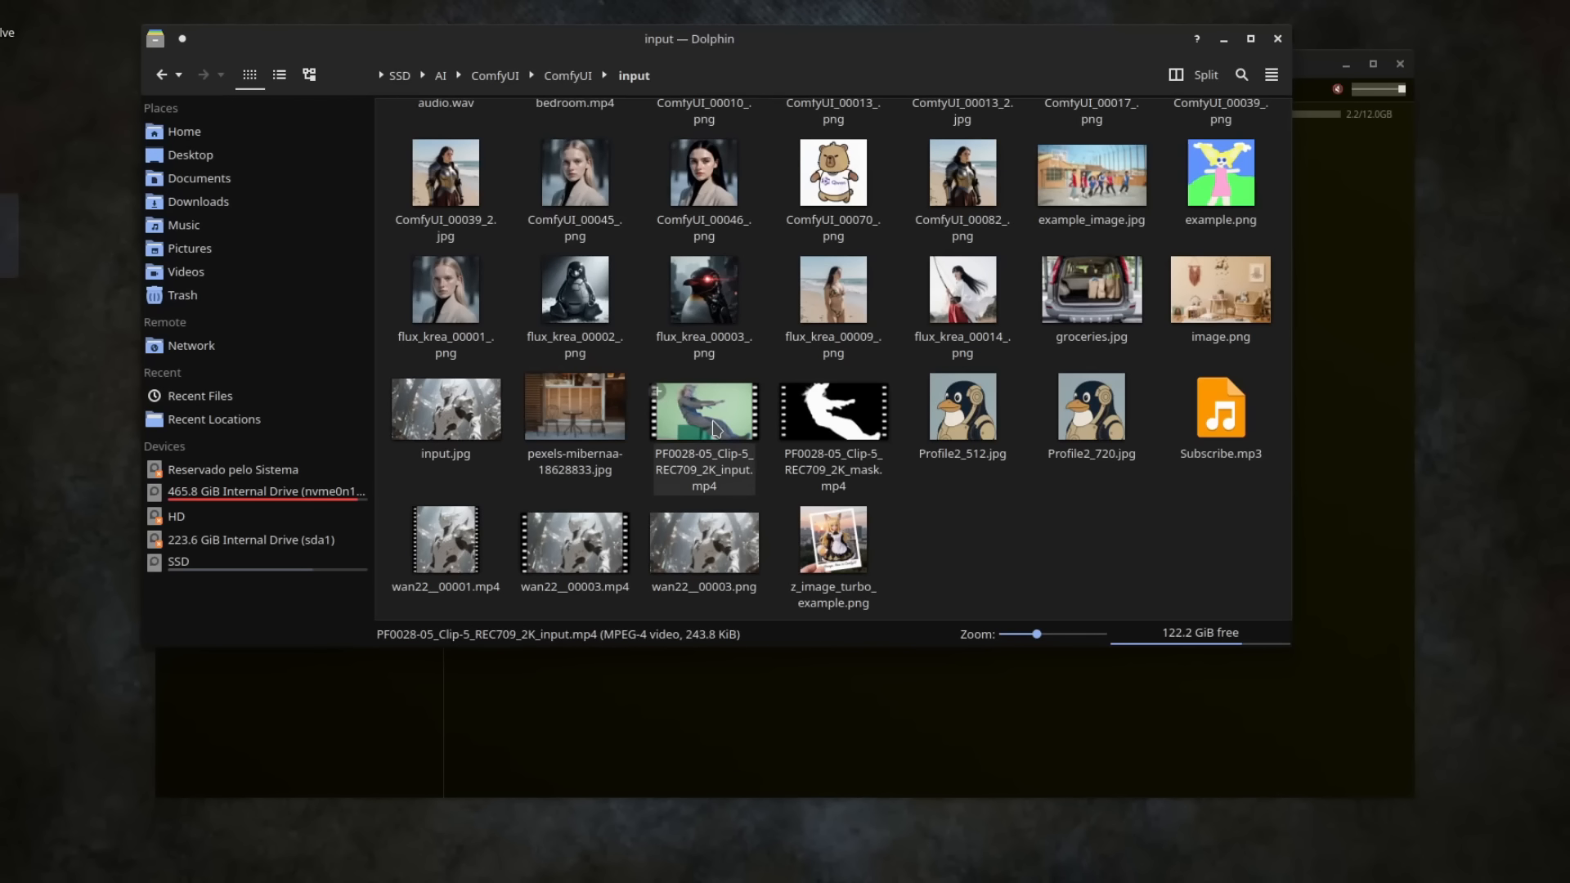
drag(711, 427, 938, 694)
click(986, 709)
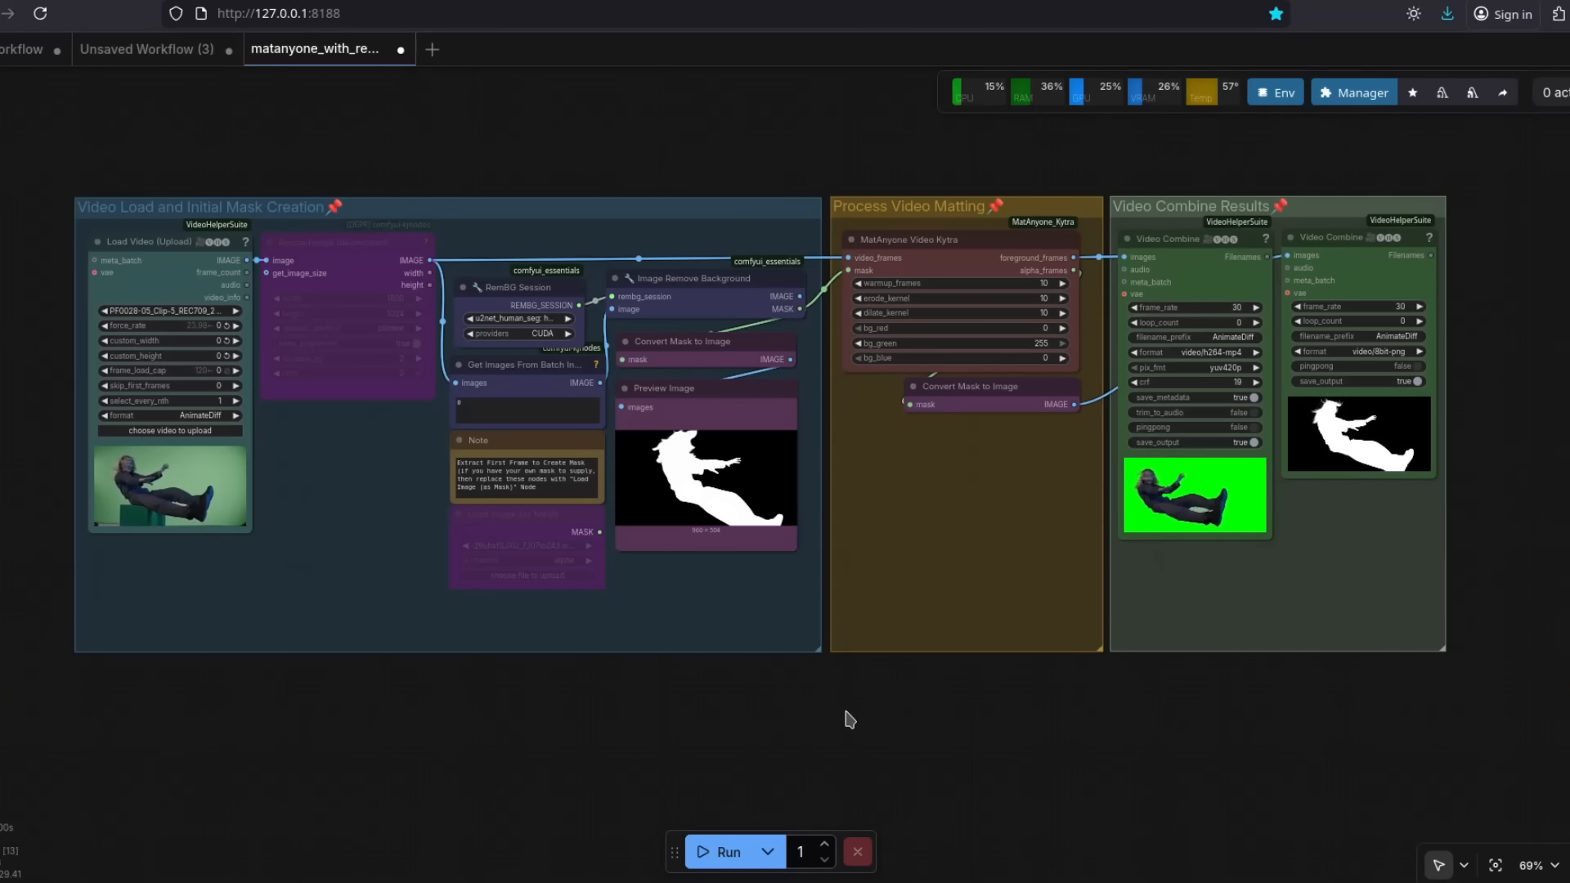
Switch to the matanyone workflow in ComfyUI and search the manager's custom nodes for "matany".
mouse_move(705, 147)
mouse_down()
mouse_move(685, 156)
mouse_move(704, 153)
mouse_up()
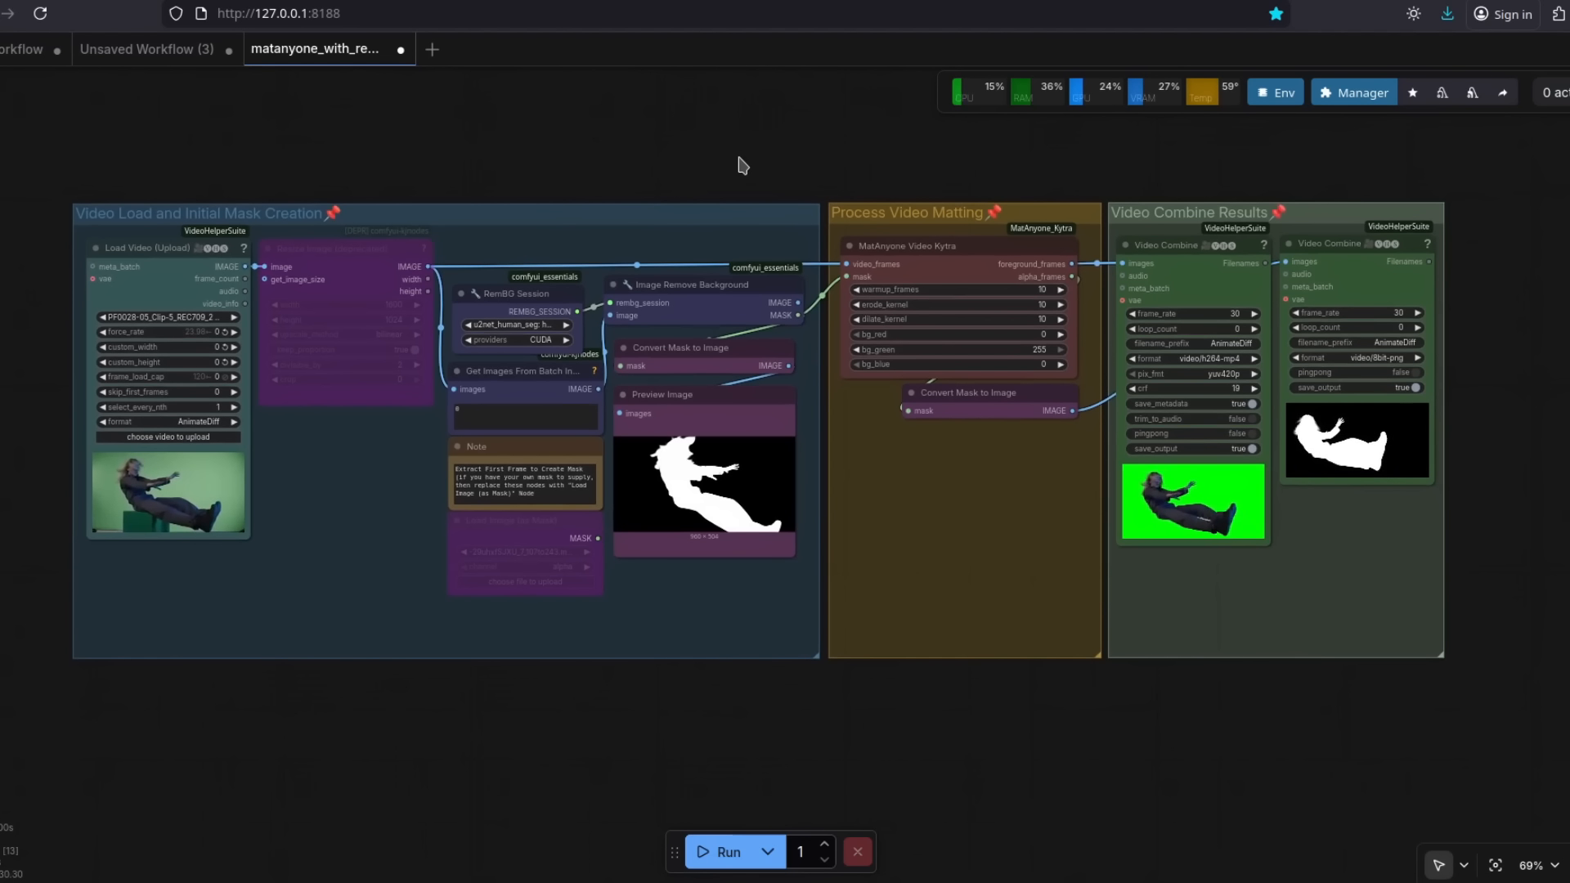
click(1353, 96)
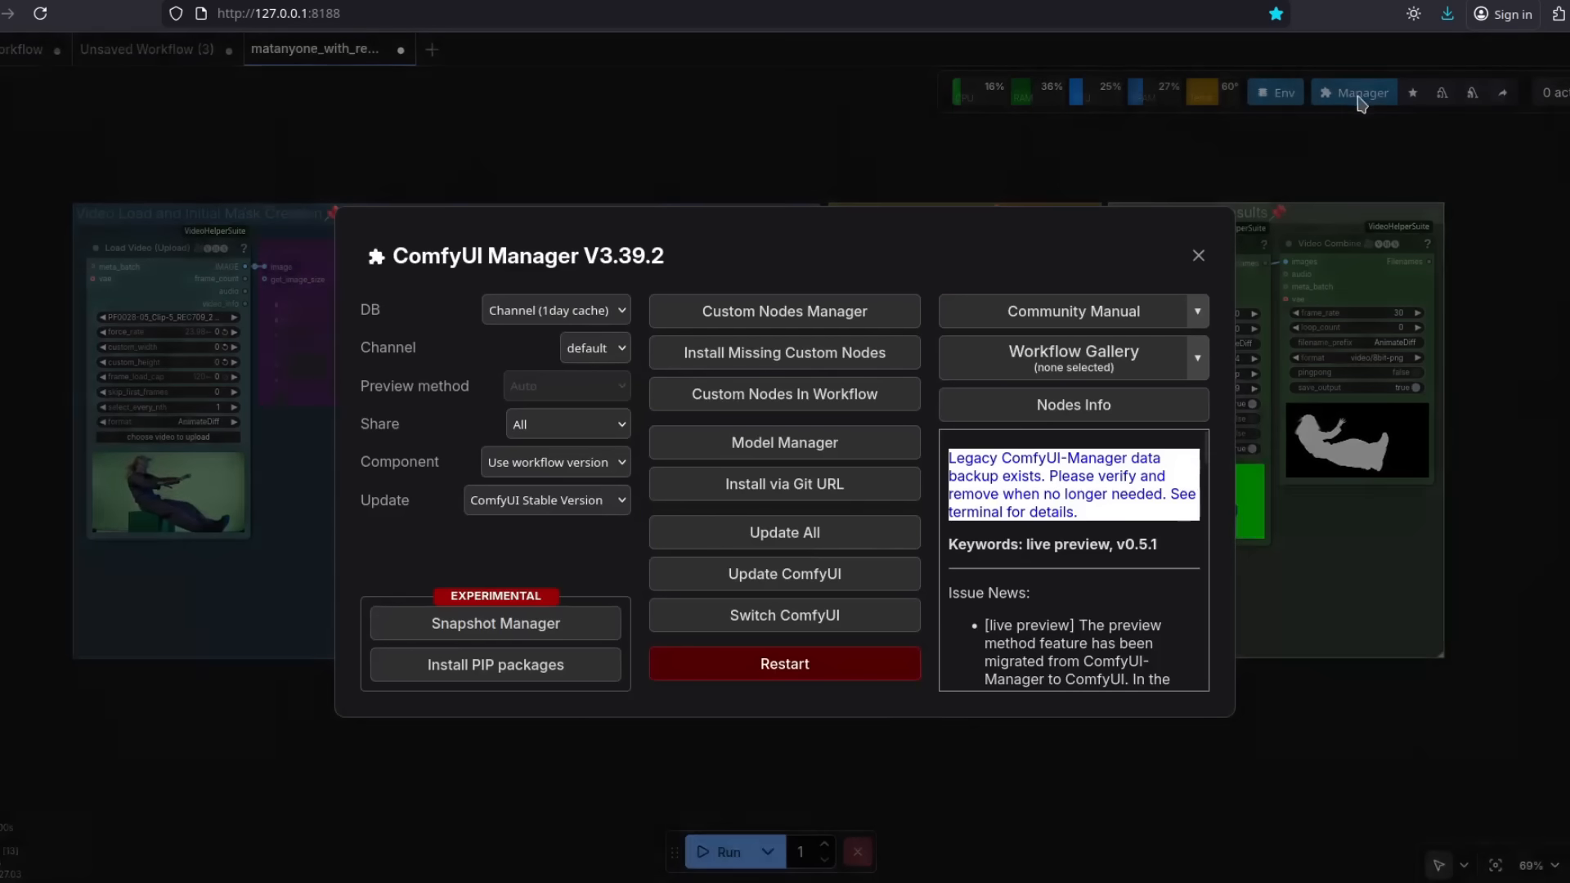
click(783, 315)
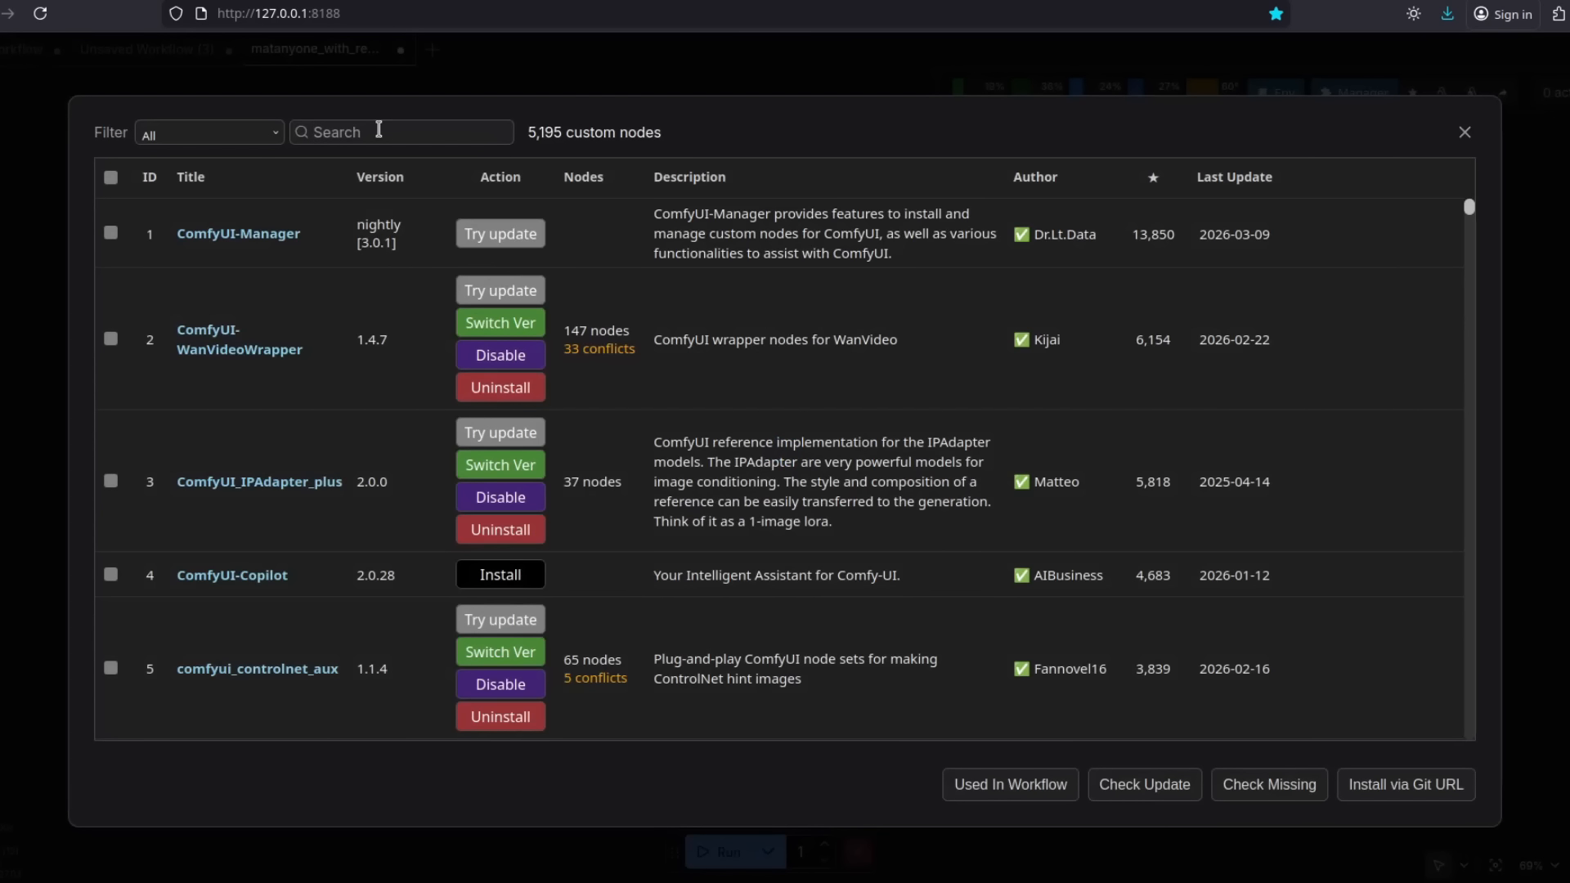
click(378, 131)
text(matany)
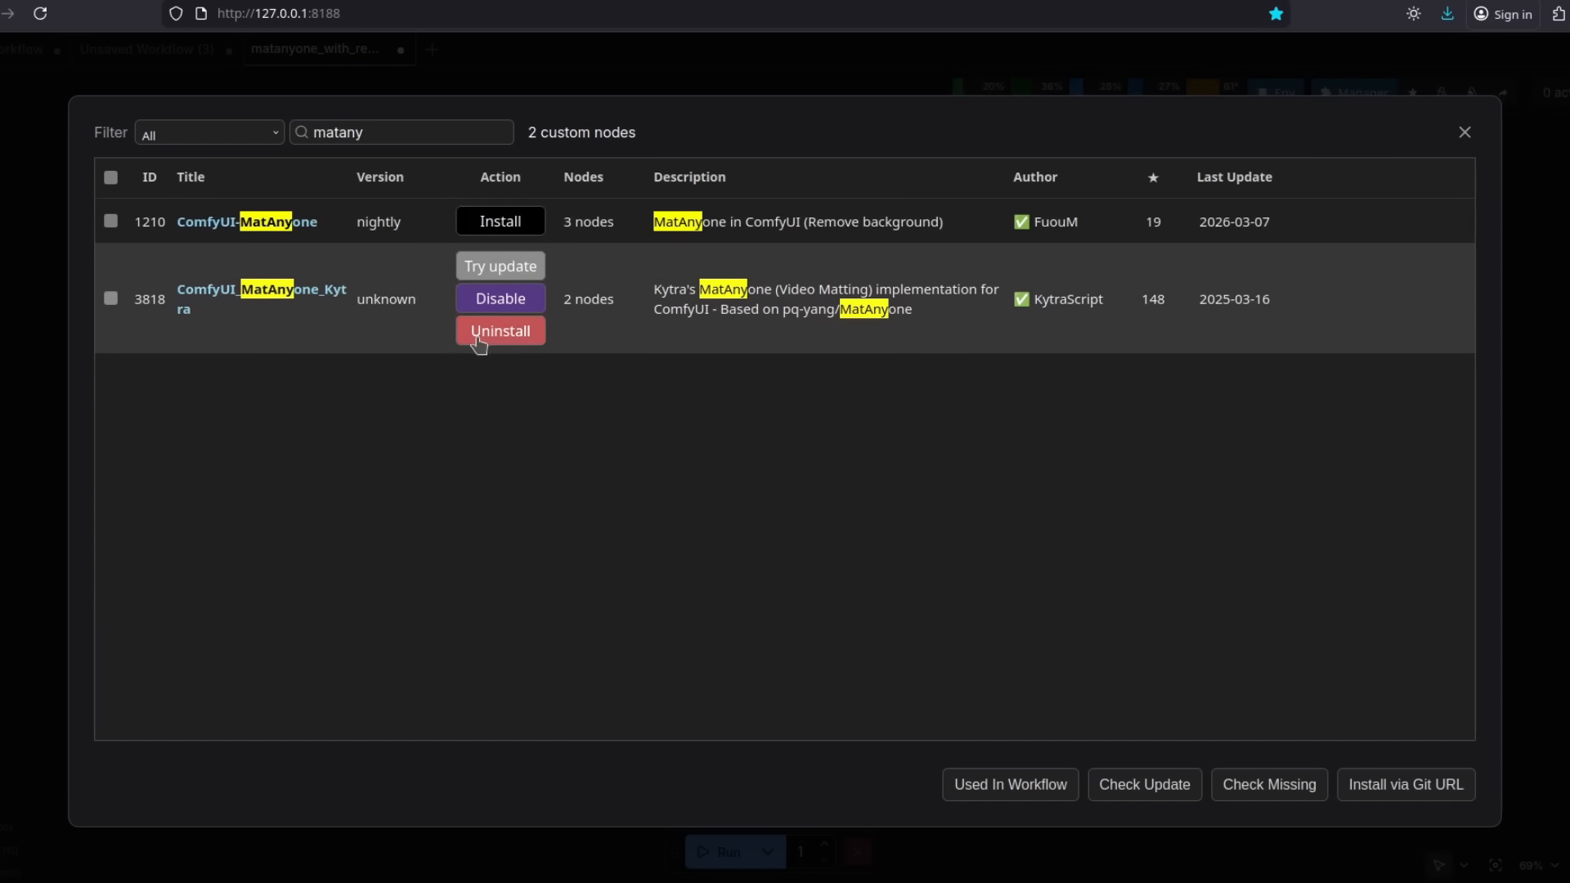
click(1464, 132)
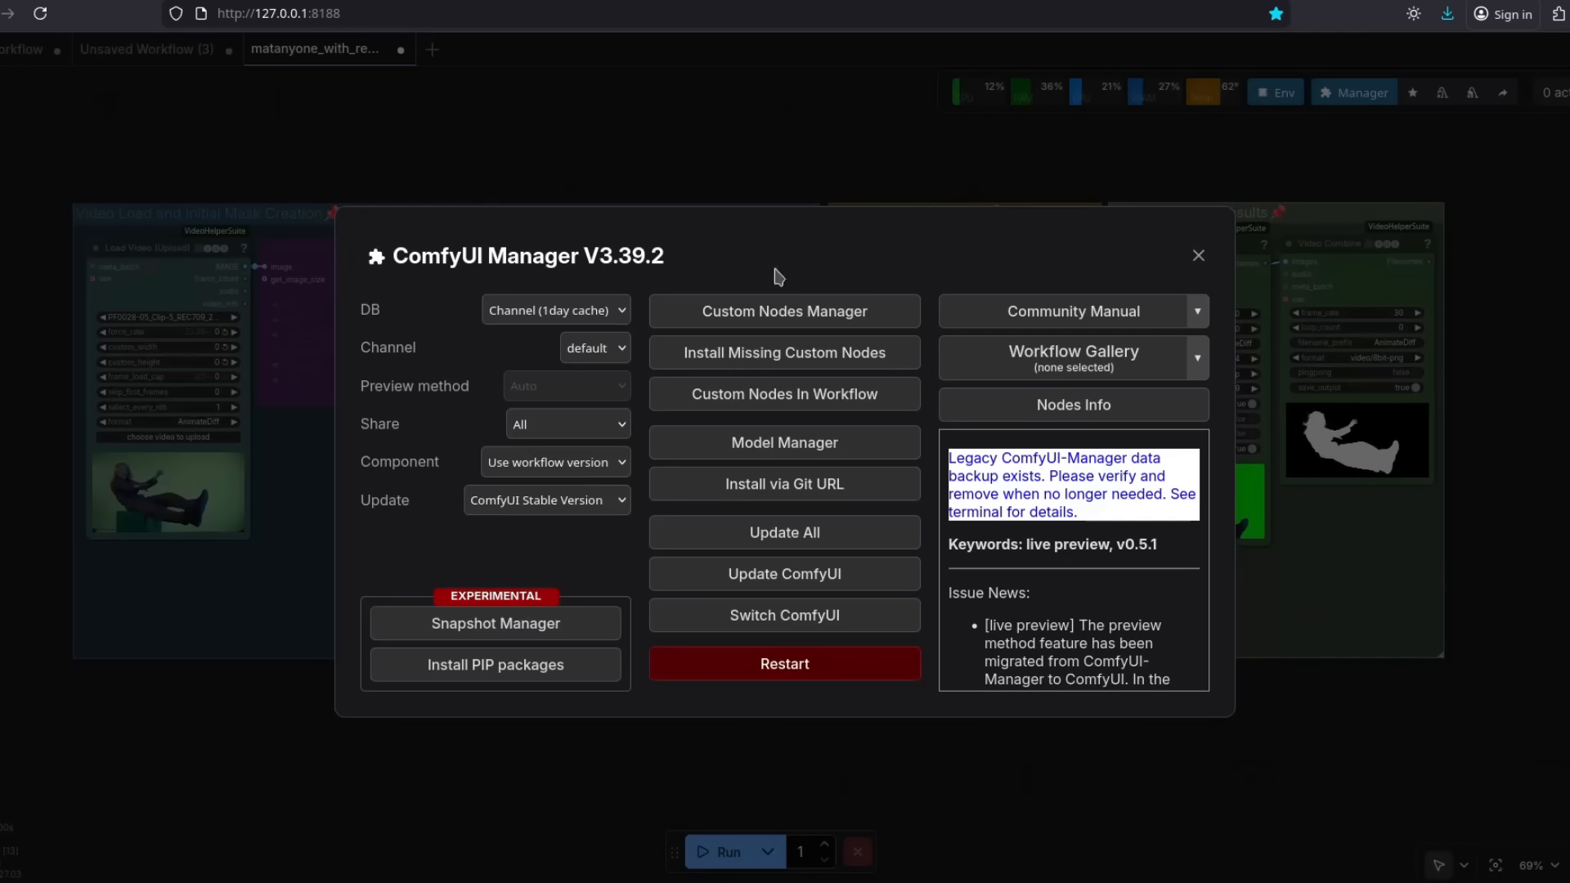
Check the workflow for missing custom nodes and close the ComfyUI Manager.
click(754, 358)
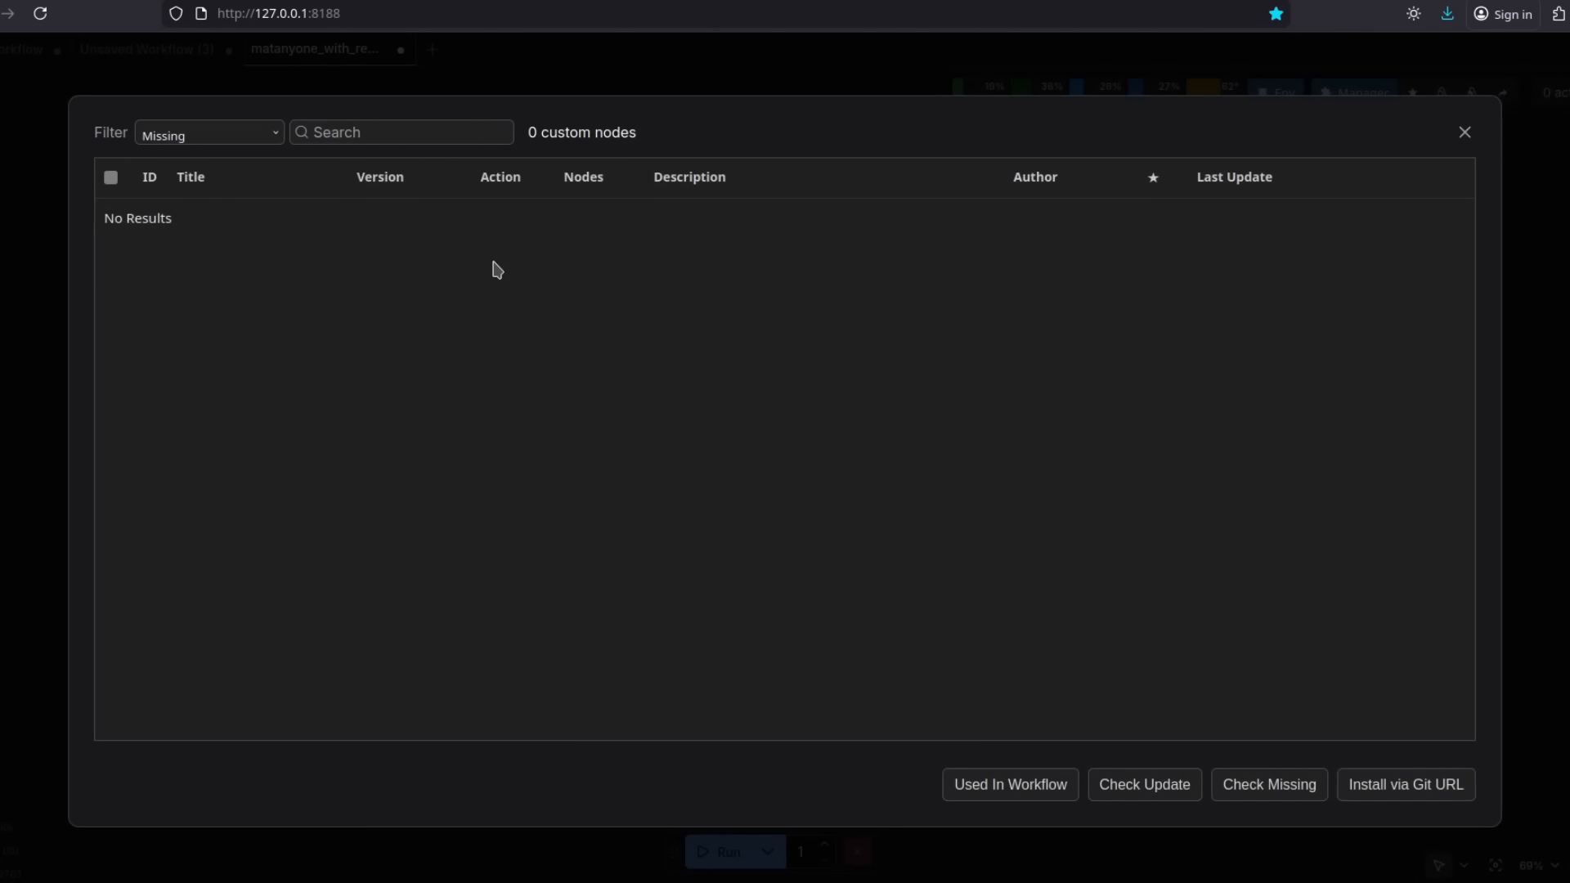
click(1466, 131)
key(Escape)
Examine the video load and initial mask nodes, including the model choices of the RemBG Session node.
scroll(1020, 711, up, 3)
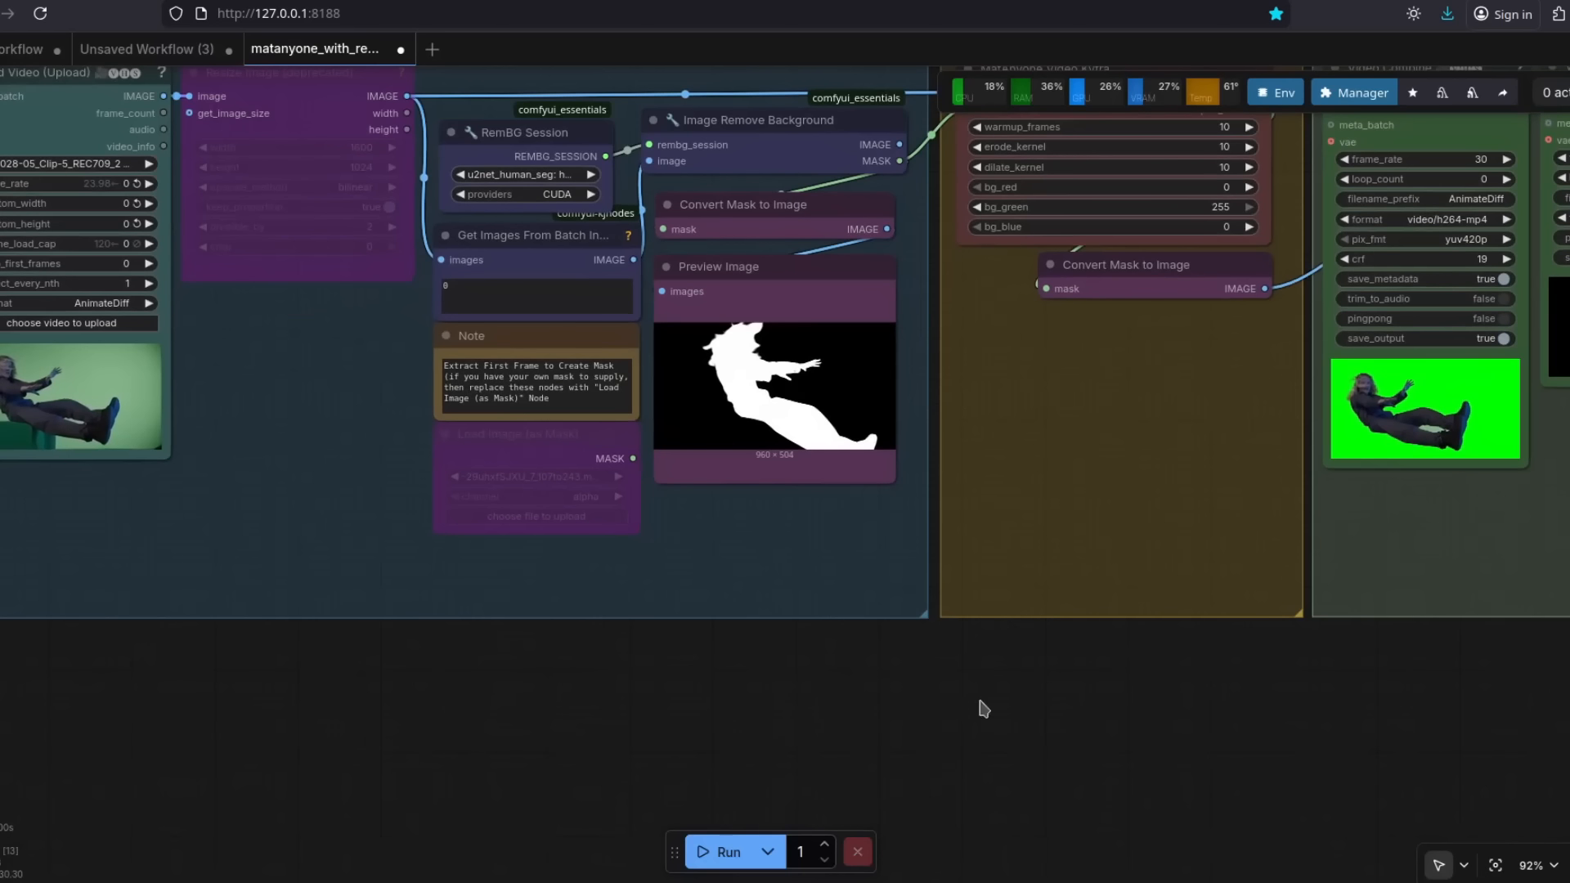
click(554, 170)
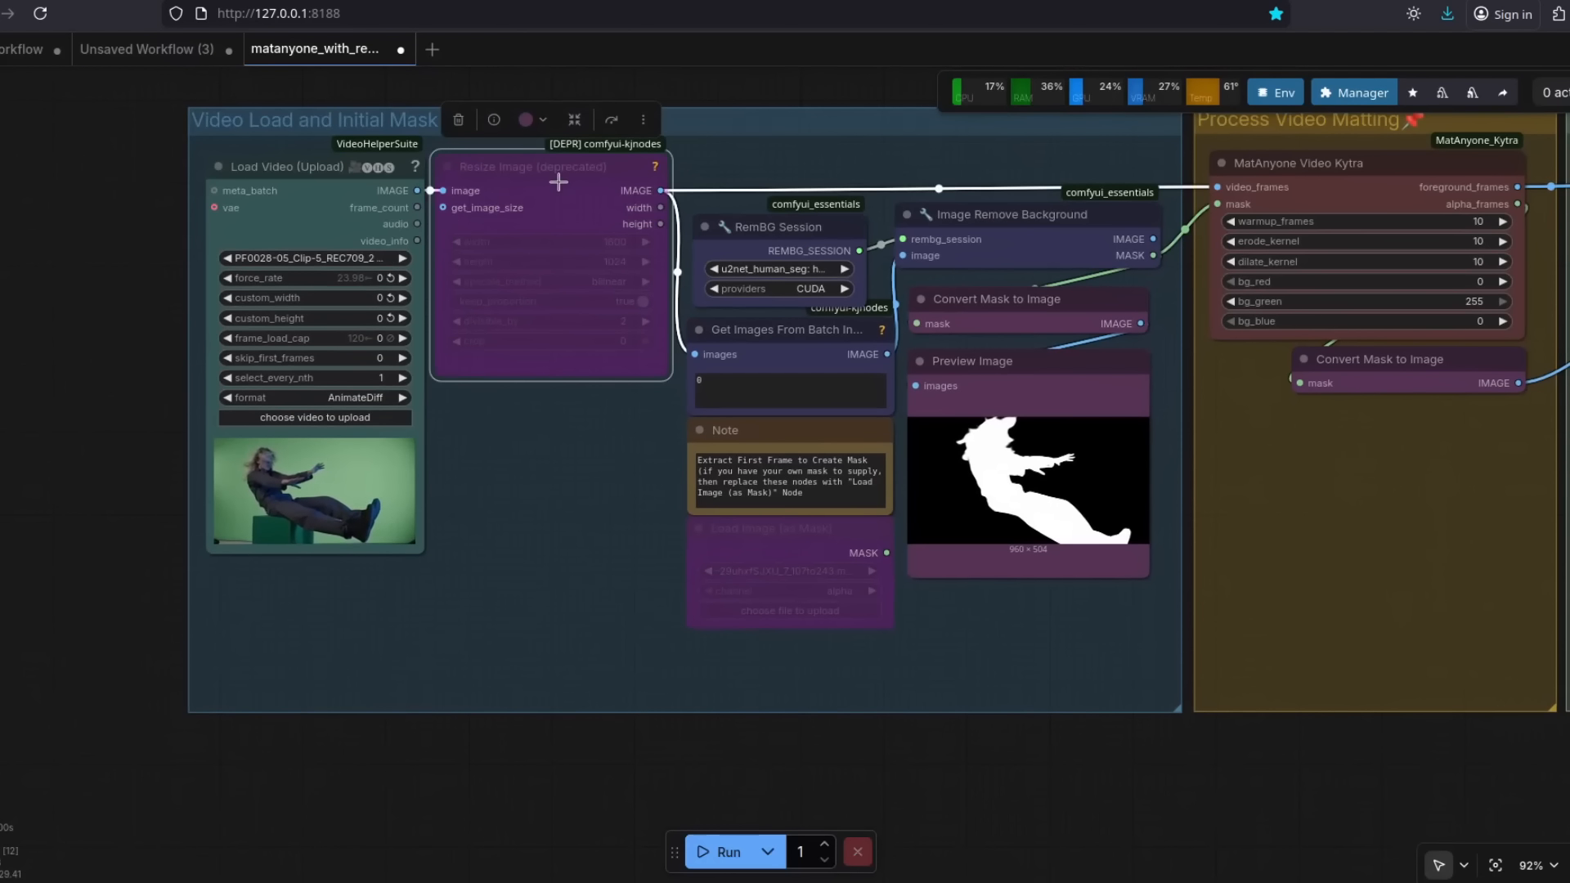
drag(711, 98, 728, 137)
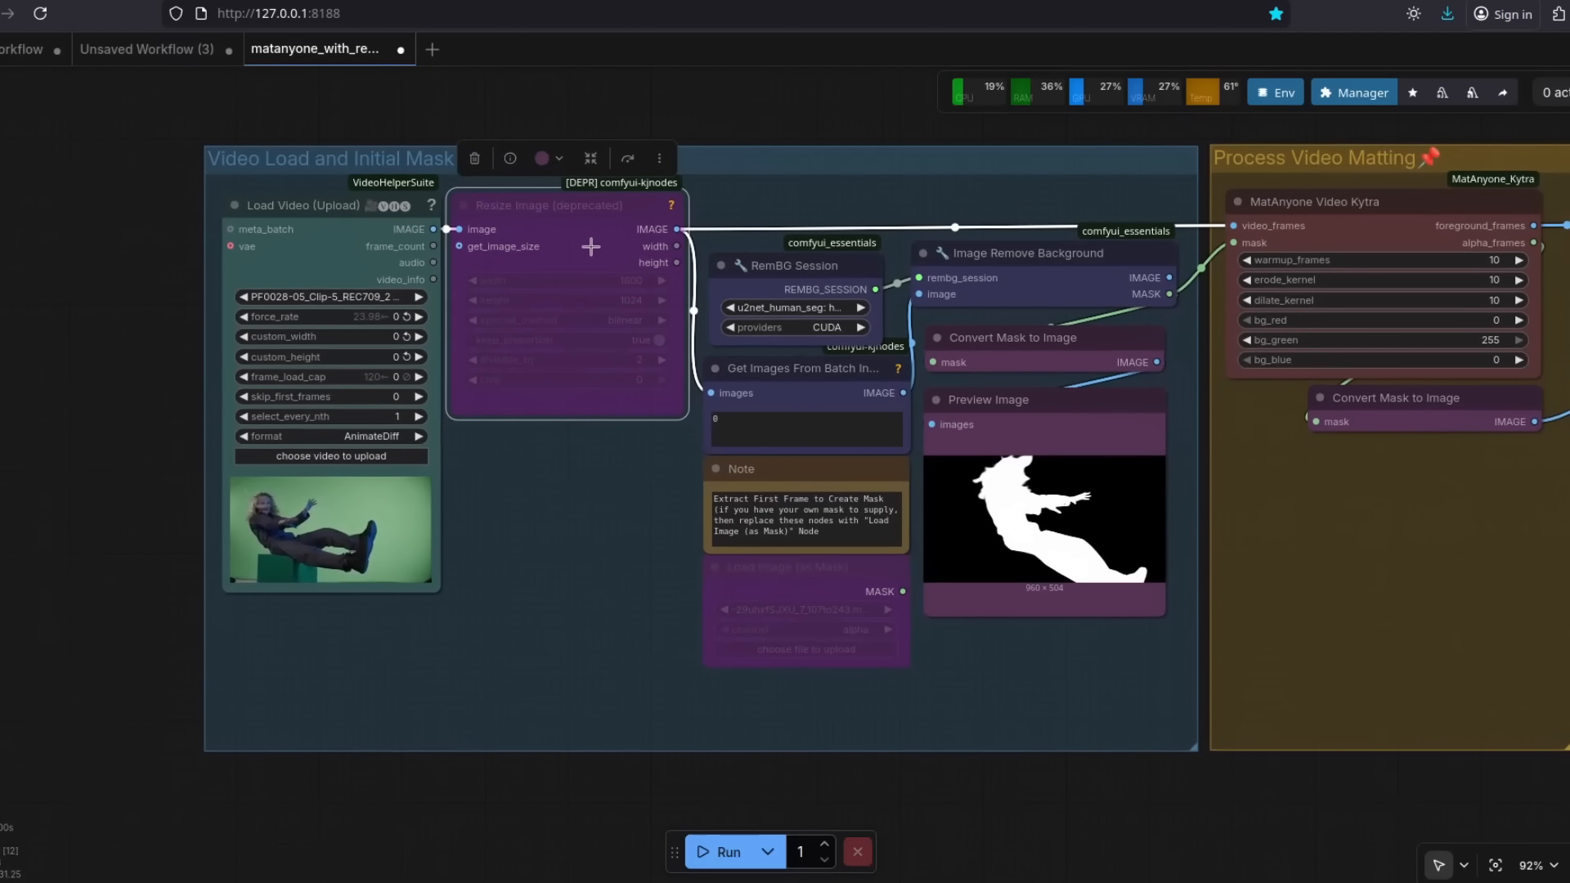
scroll(577, 246, up, 1)
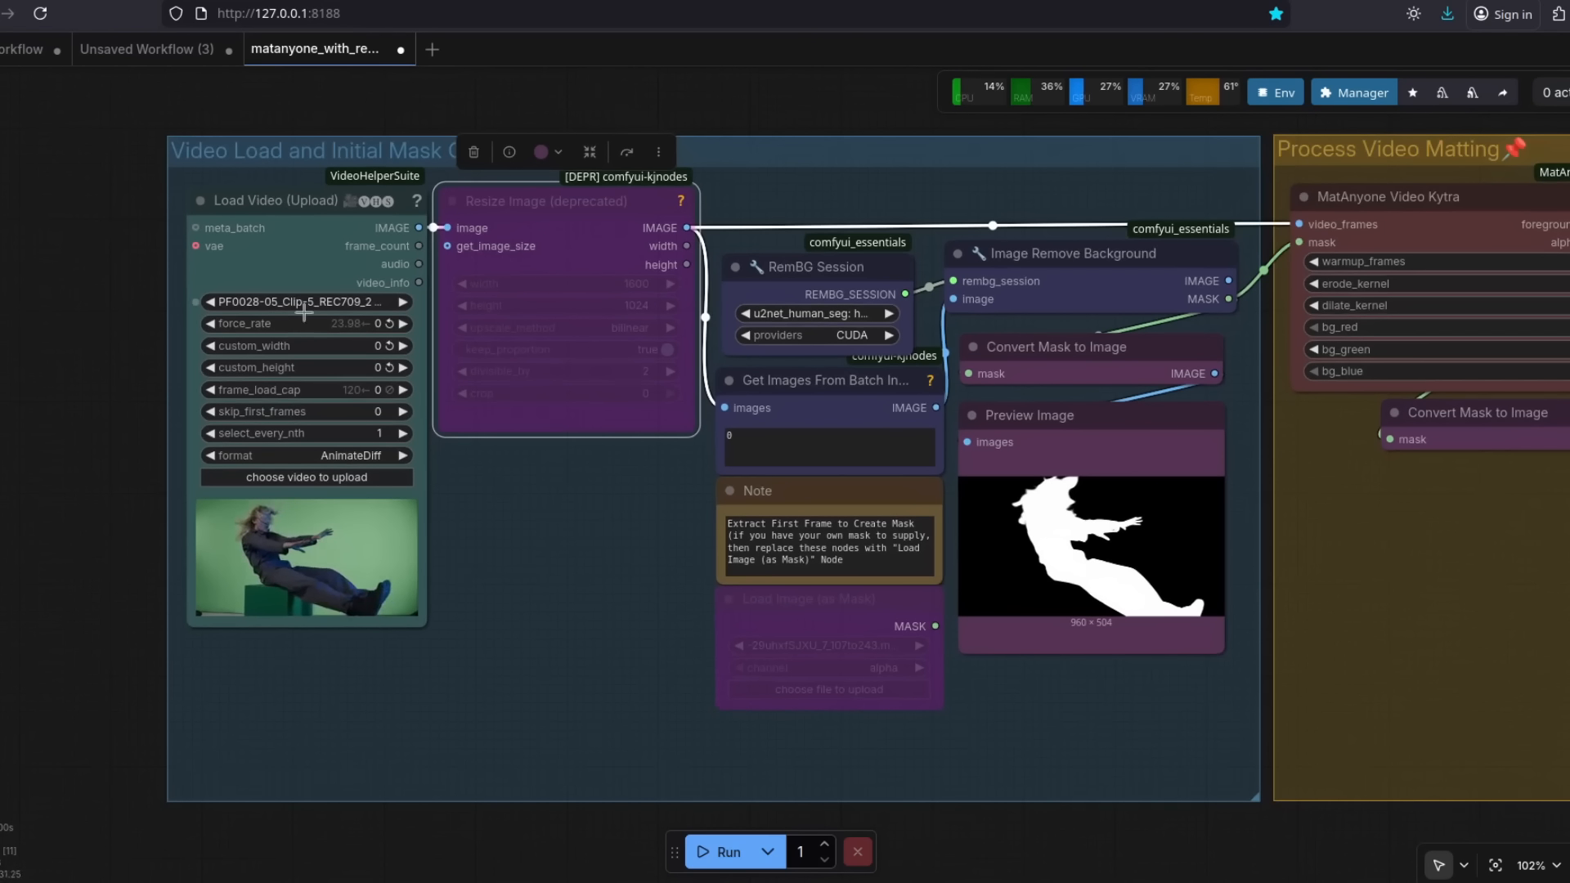
drag(18, 584, 16, 440)
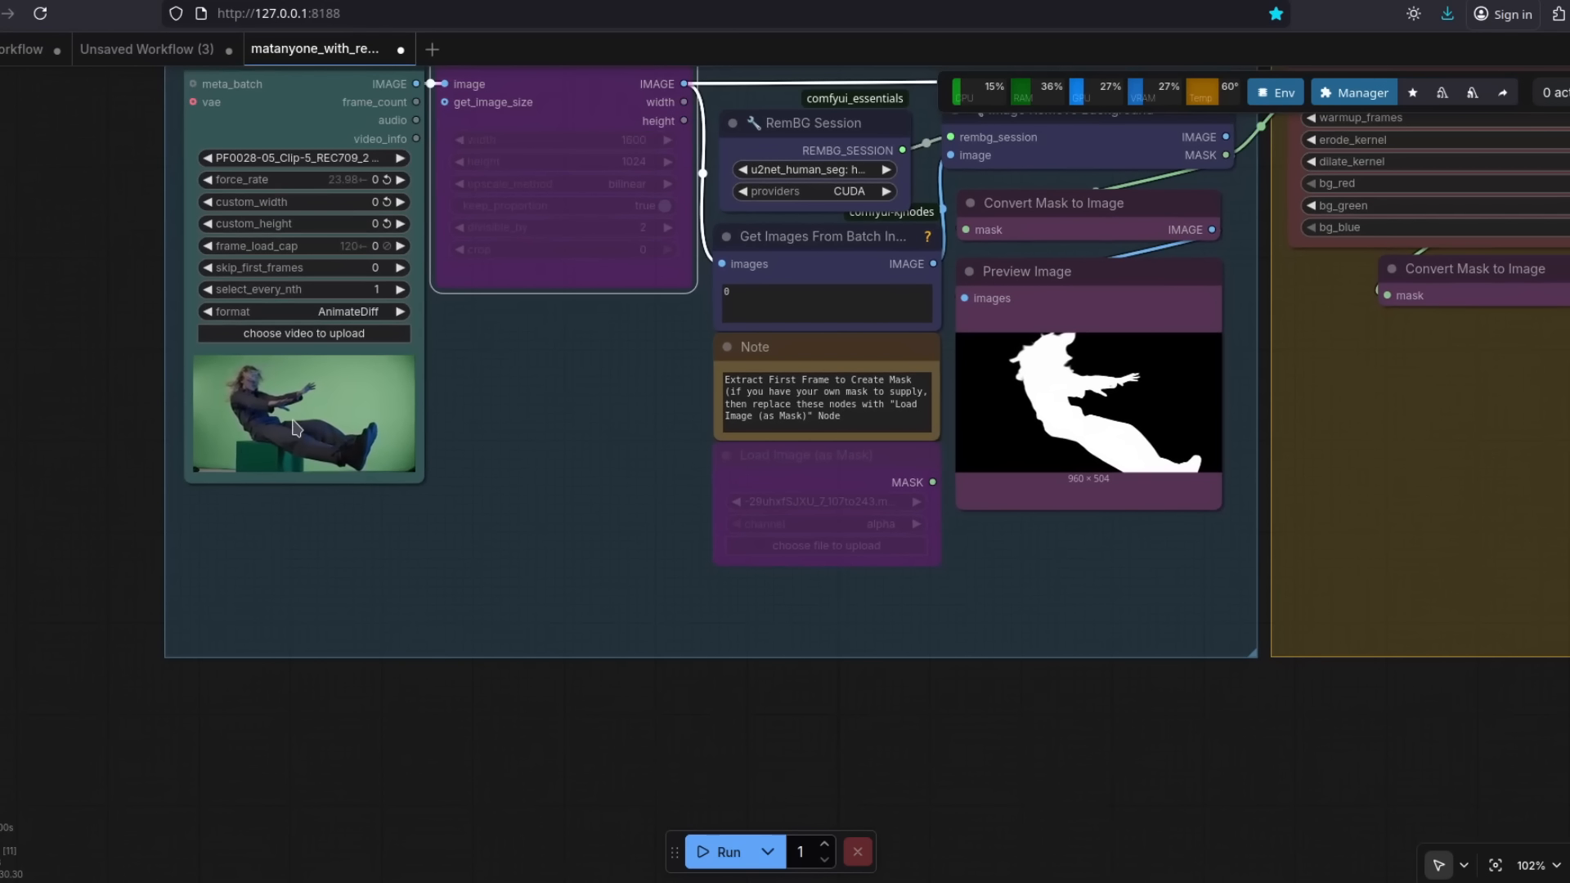
drag(133, 382, 0, 454)
click(684, 213)
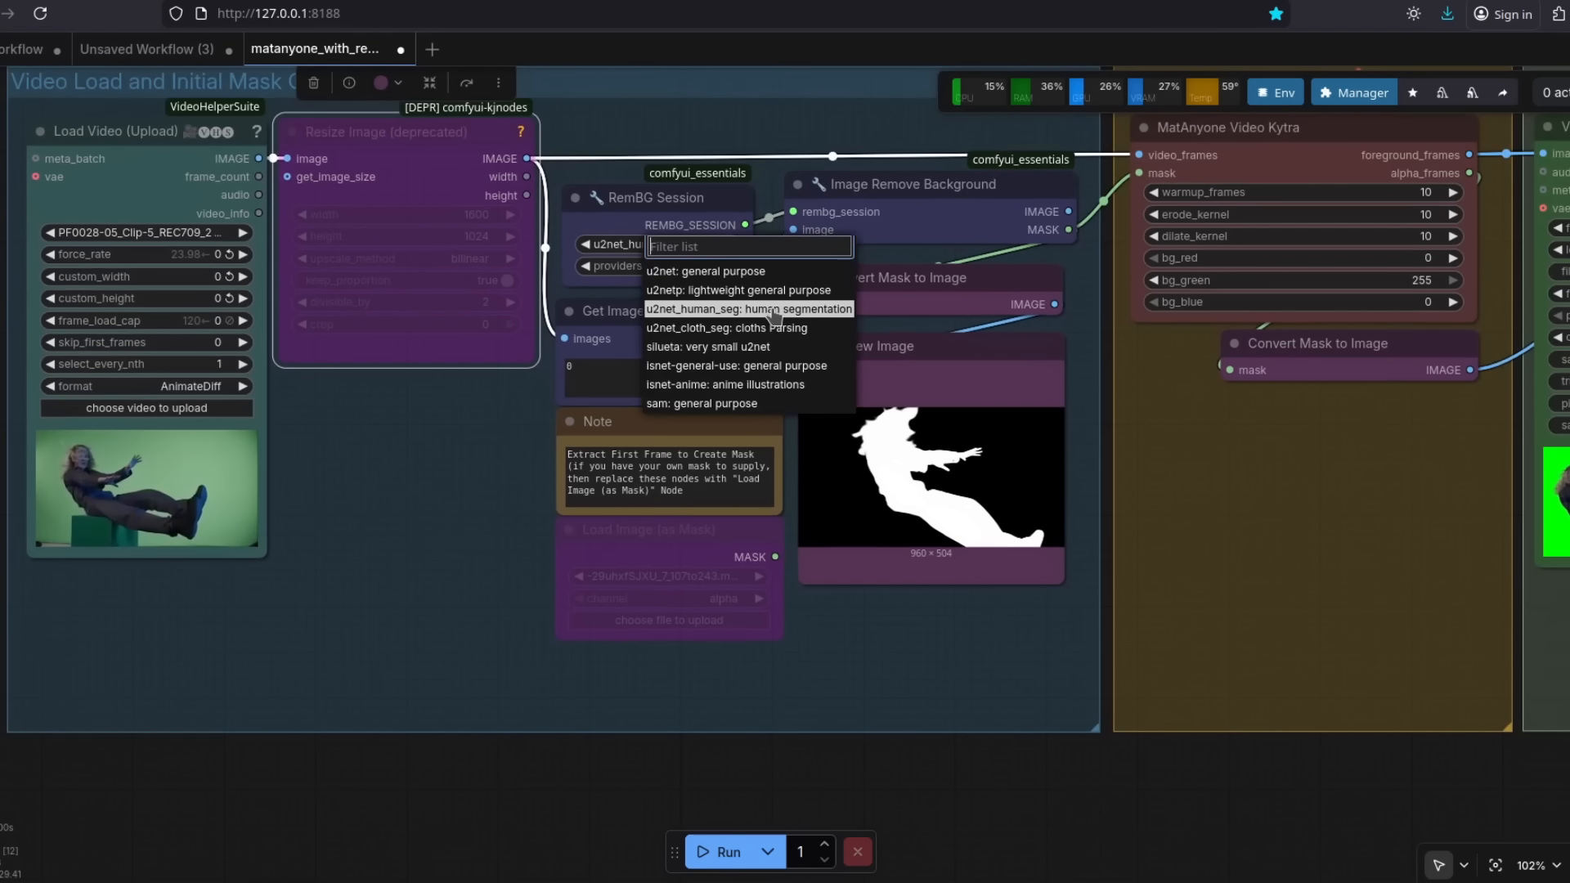
Inspect the green-screen and mask previews of the two Video Combine nodes.
drag(958, 717, 771, 701)
scroll(771, 701, down, 3)
drag(1108, 784, 809, 734)
scroll(1223, 511, up, 8)
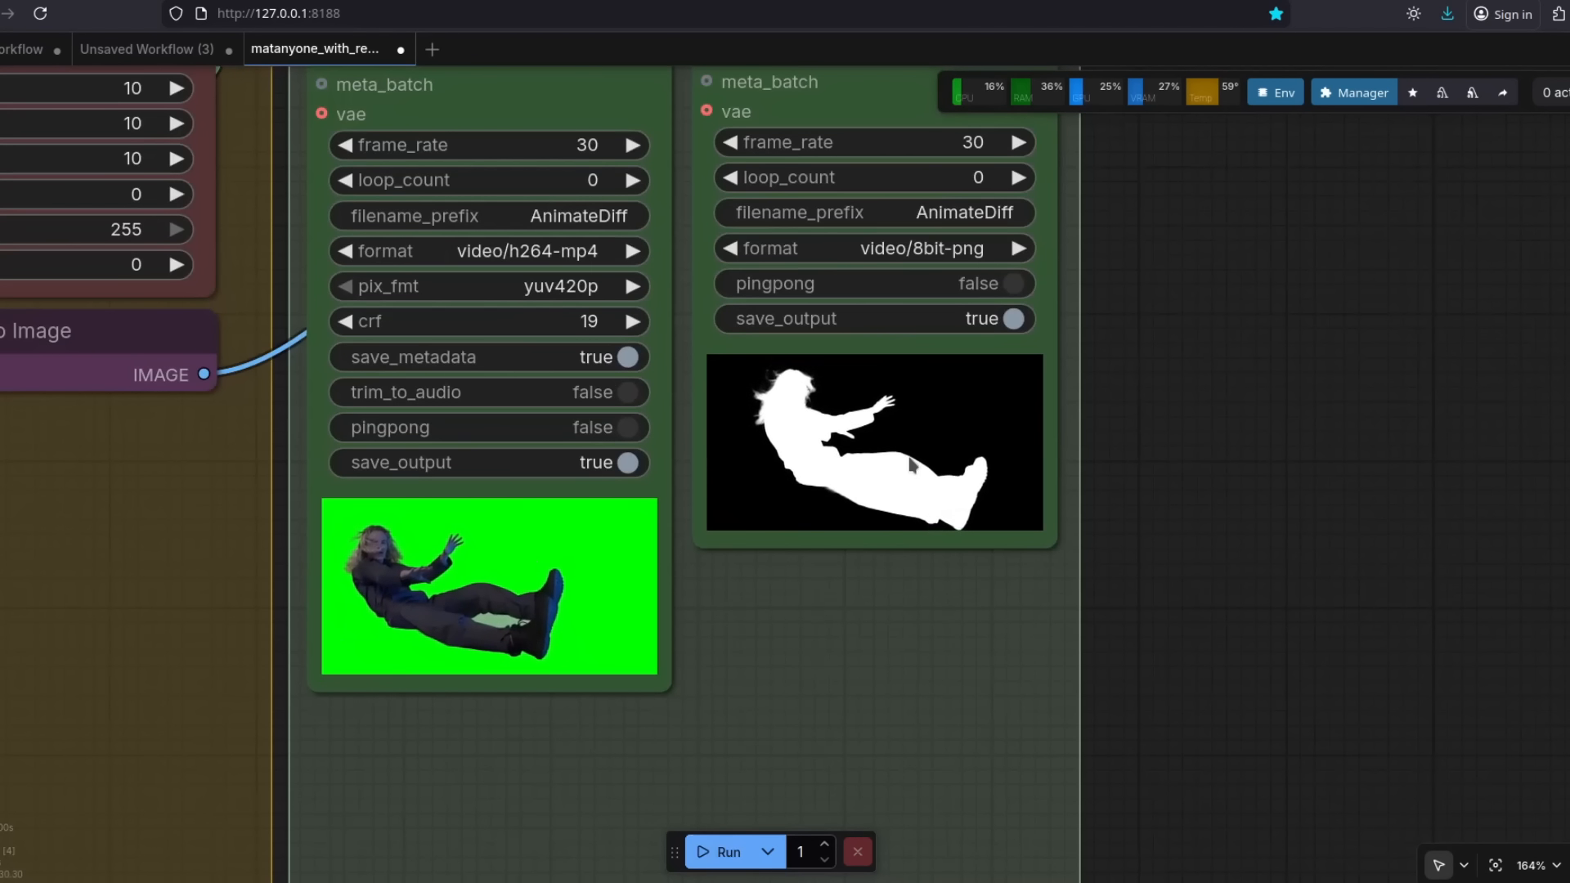
scroll(1275, 470, down, 3)
scroll(553, 715, down, 6)
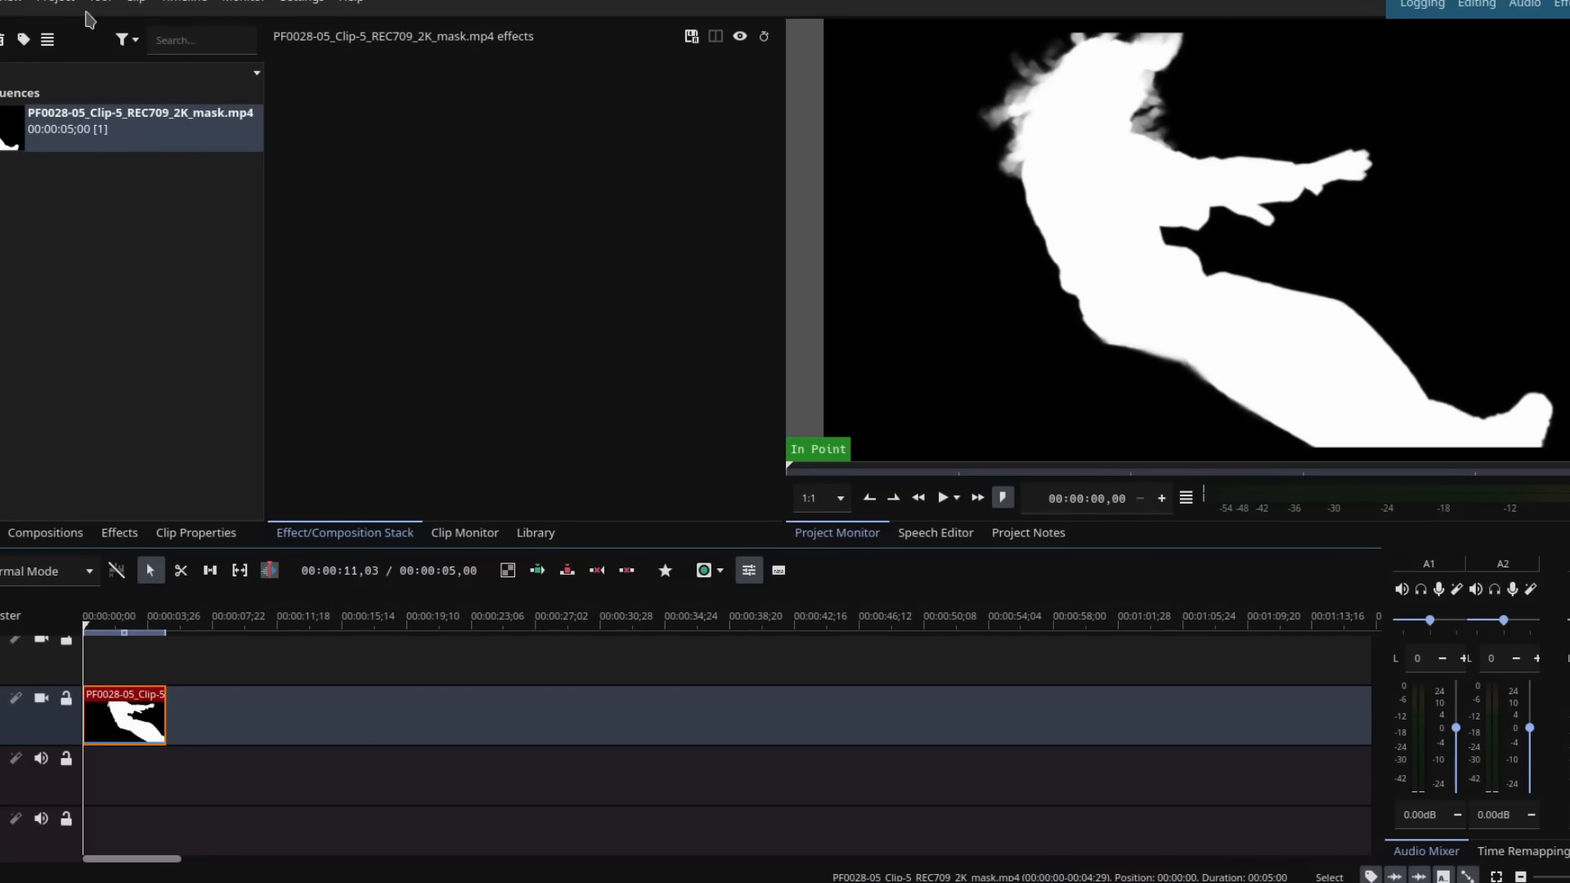
Switch to Kdenlive and set up the mask clip's render with the JPEG preset, limited to the selected zone and without audio.
click(55, 3)
click(74, 345)
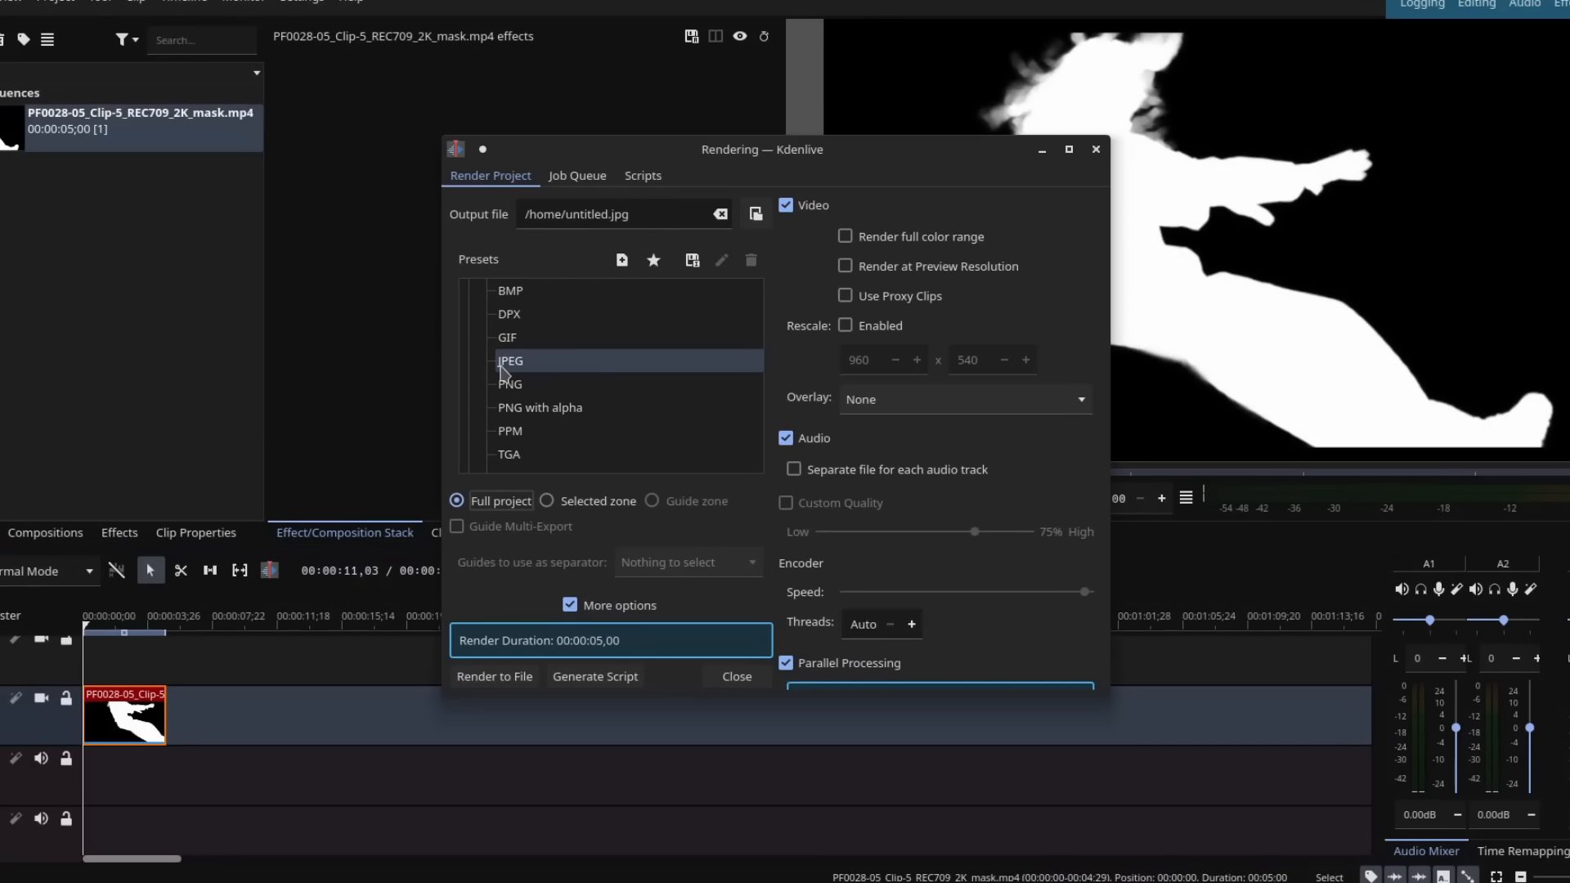
scroll(606, 385, up, 2)
scroll(580, 408, down, 2)
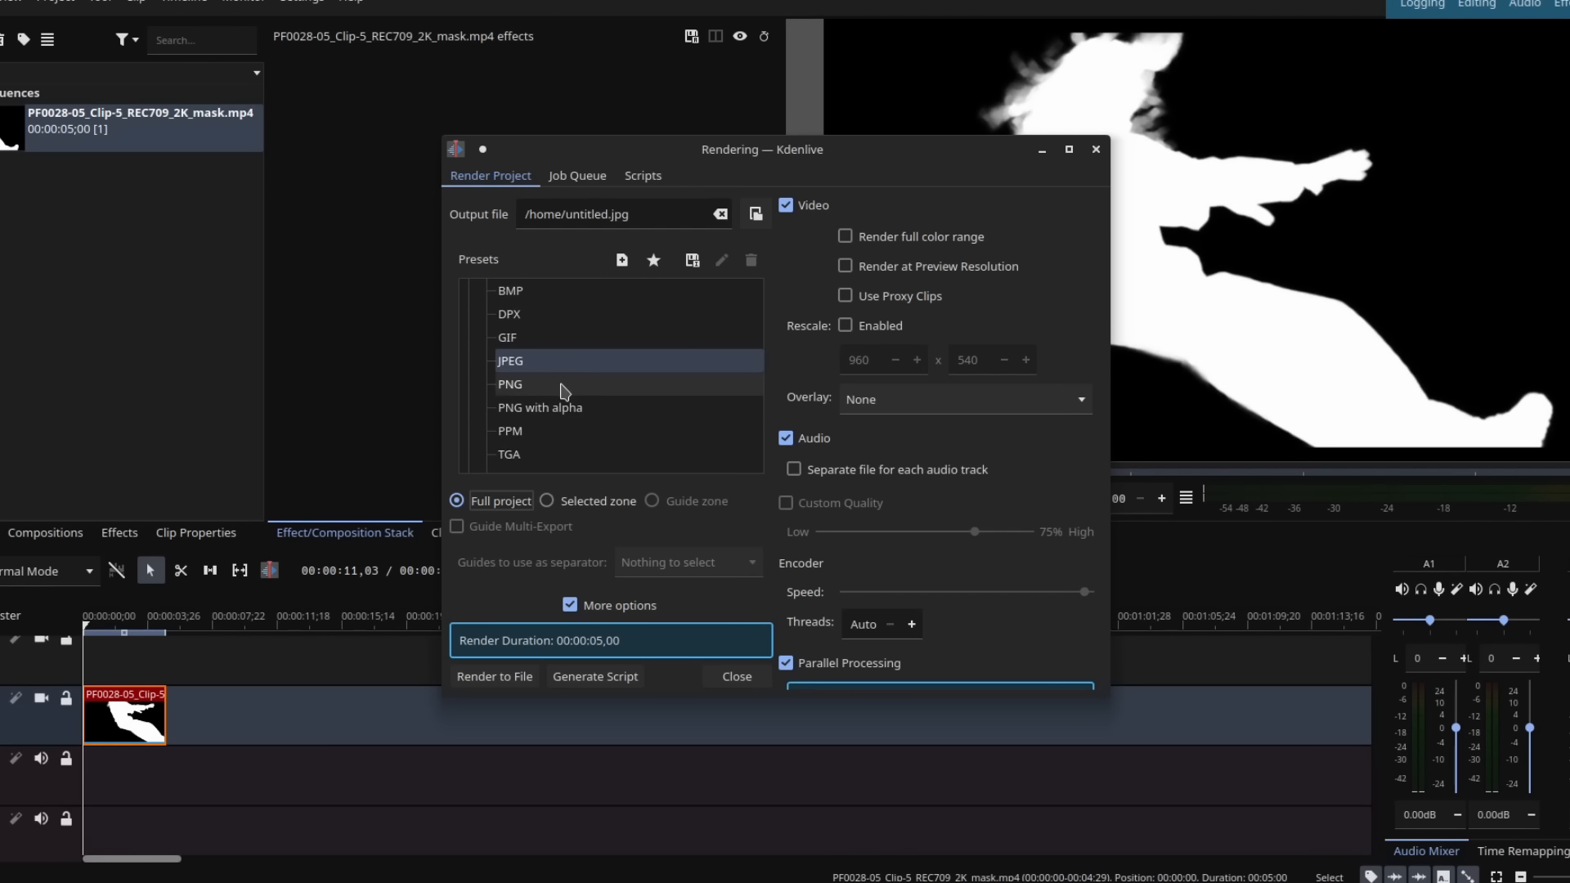
click(572, 501)
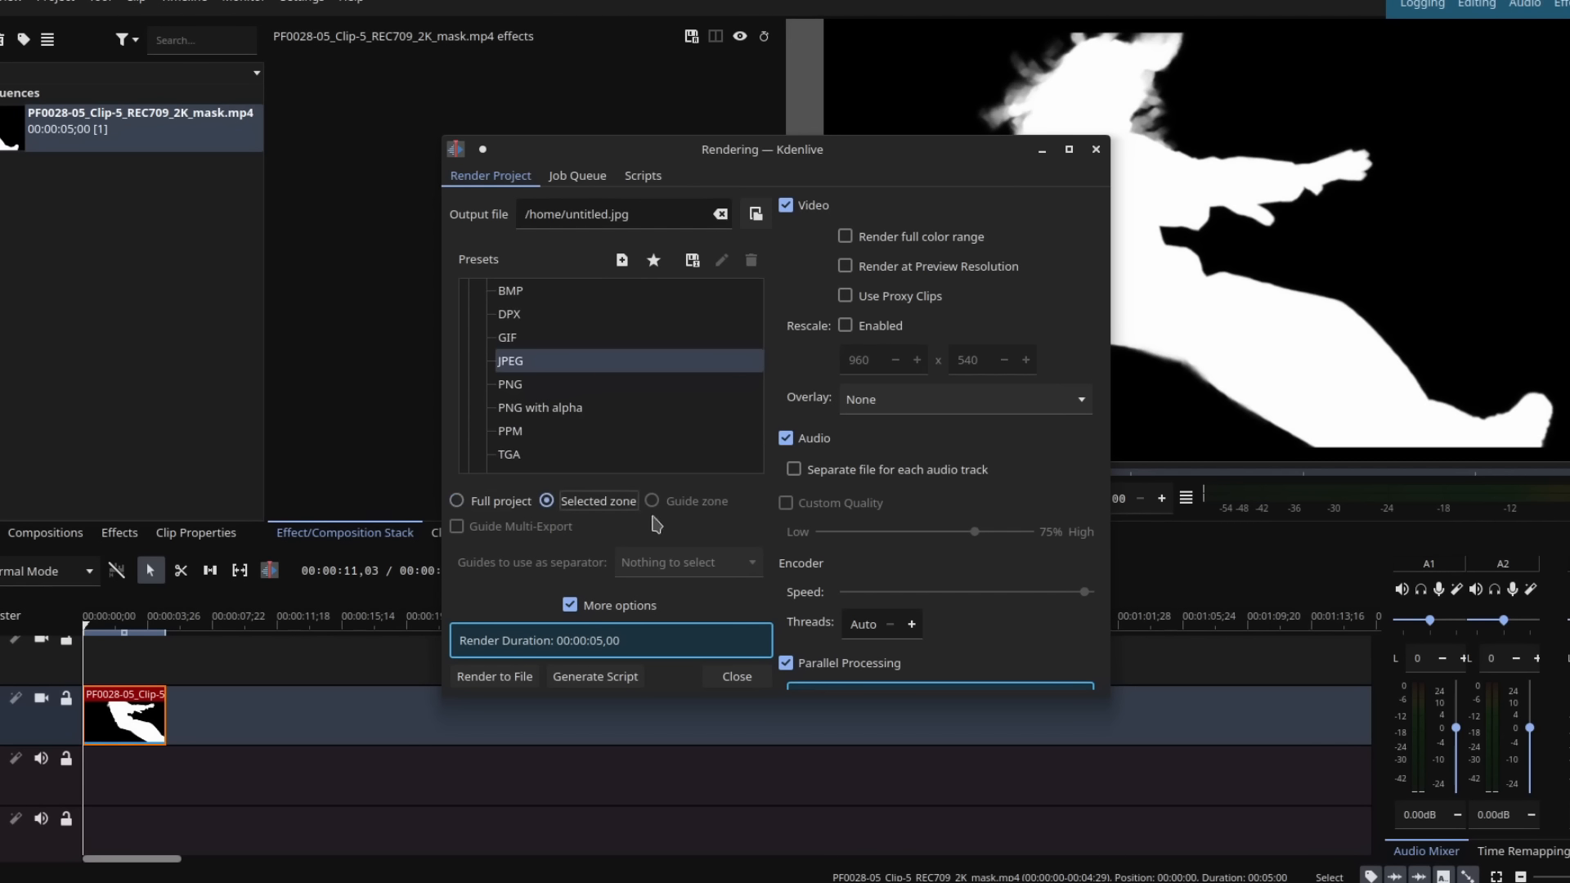
click(786, 439)
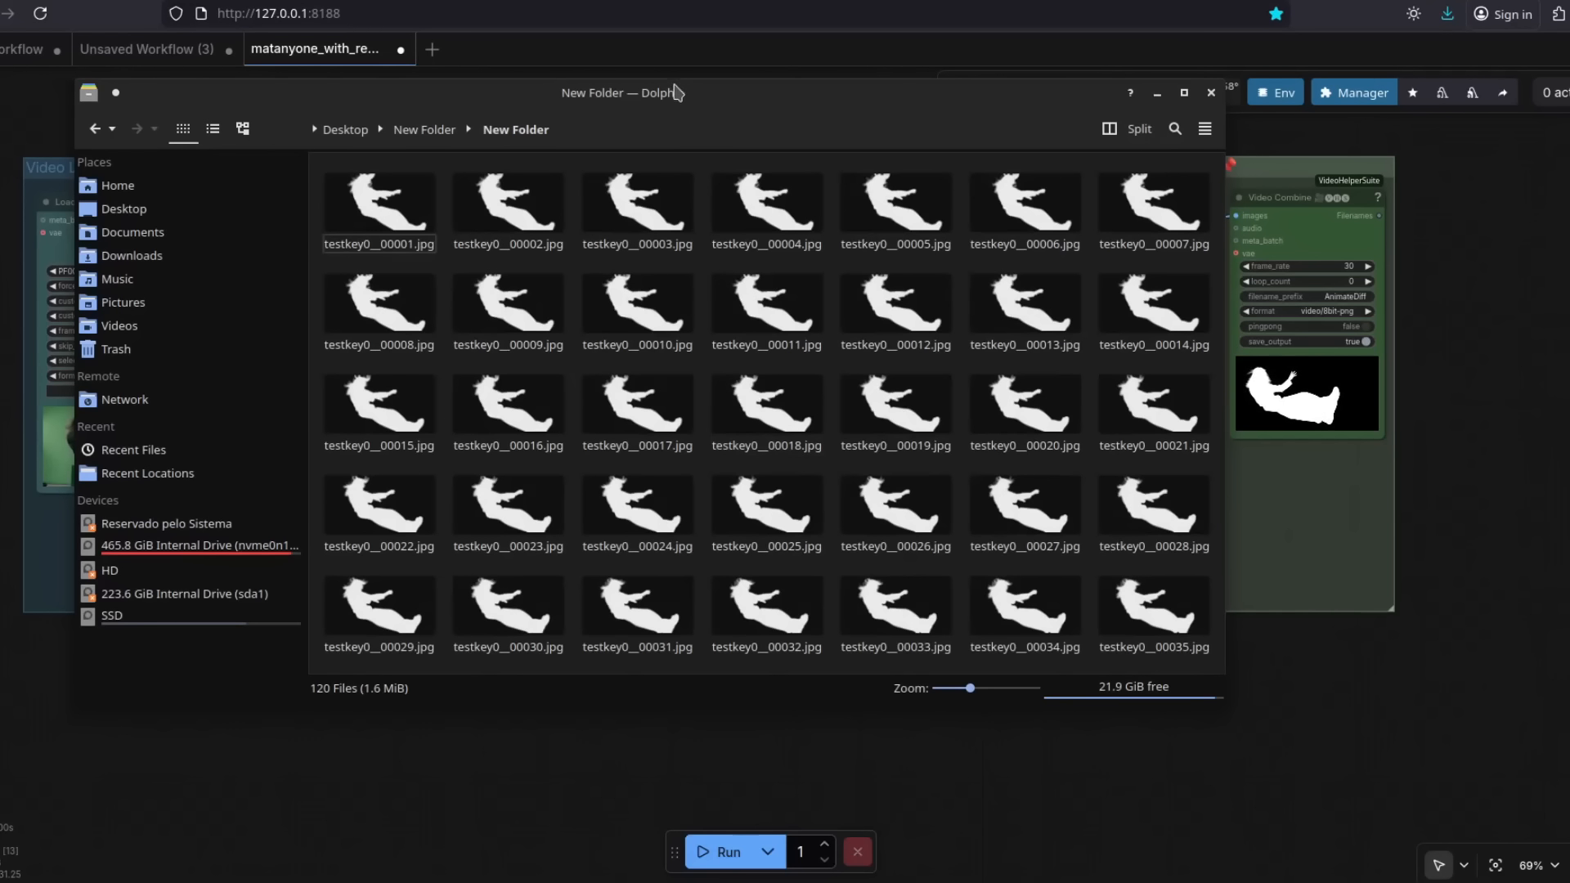
Look through the folder of rendered testkey JPG mask frames.
drag(676, 92, 769, 92)
scroll(873, 421, down, 2)
scroll(873, 421, down, 10)
scroll(873, 421, up, 13)
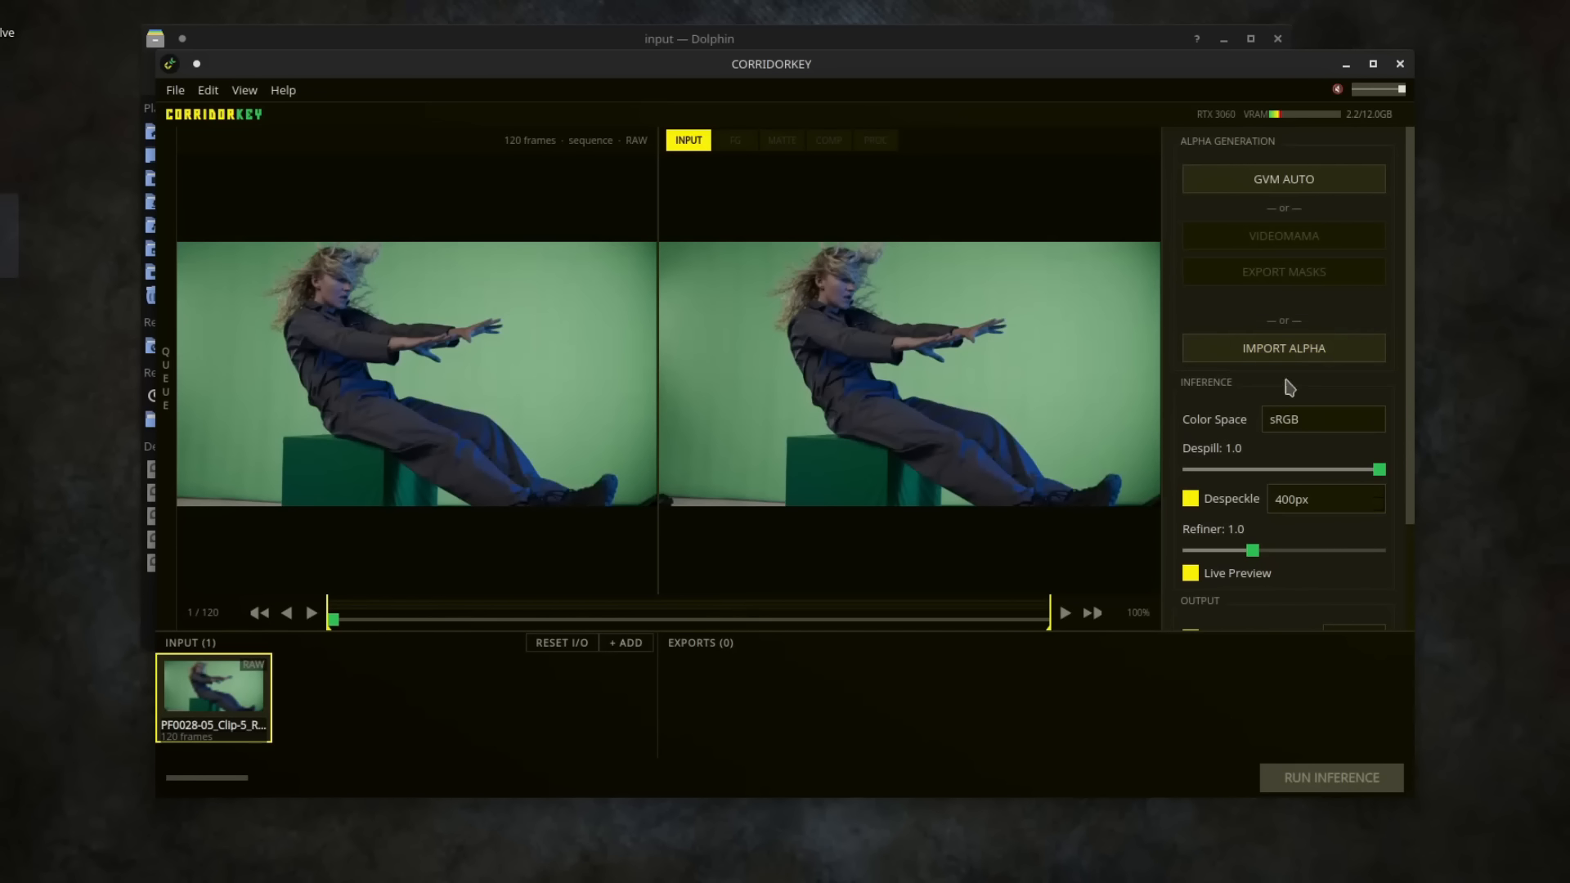
Switch to CorridorKey and import the rendered mask frames as alpha hints for the PF0028-05_Clip-5_REC709_2K_input clip.
click(1226, 363)
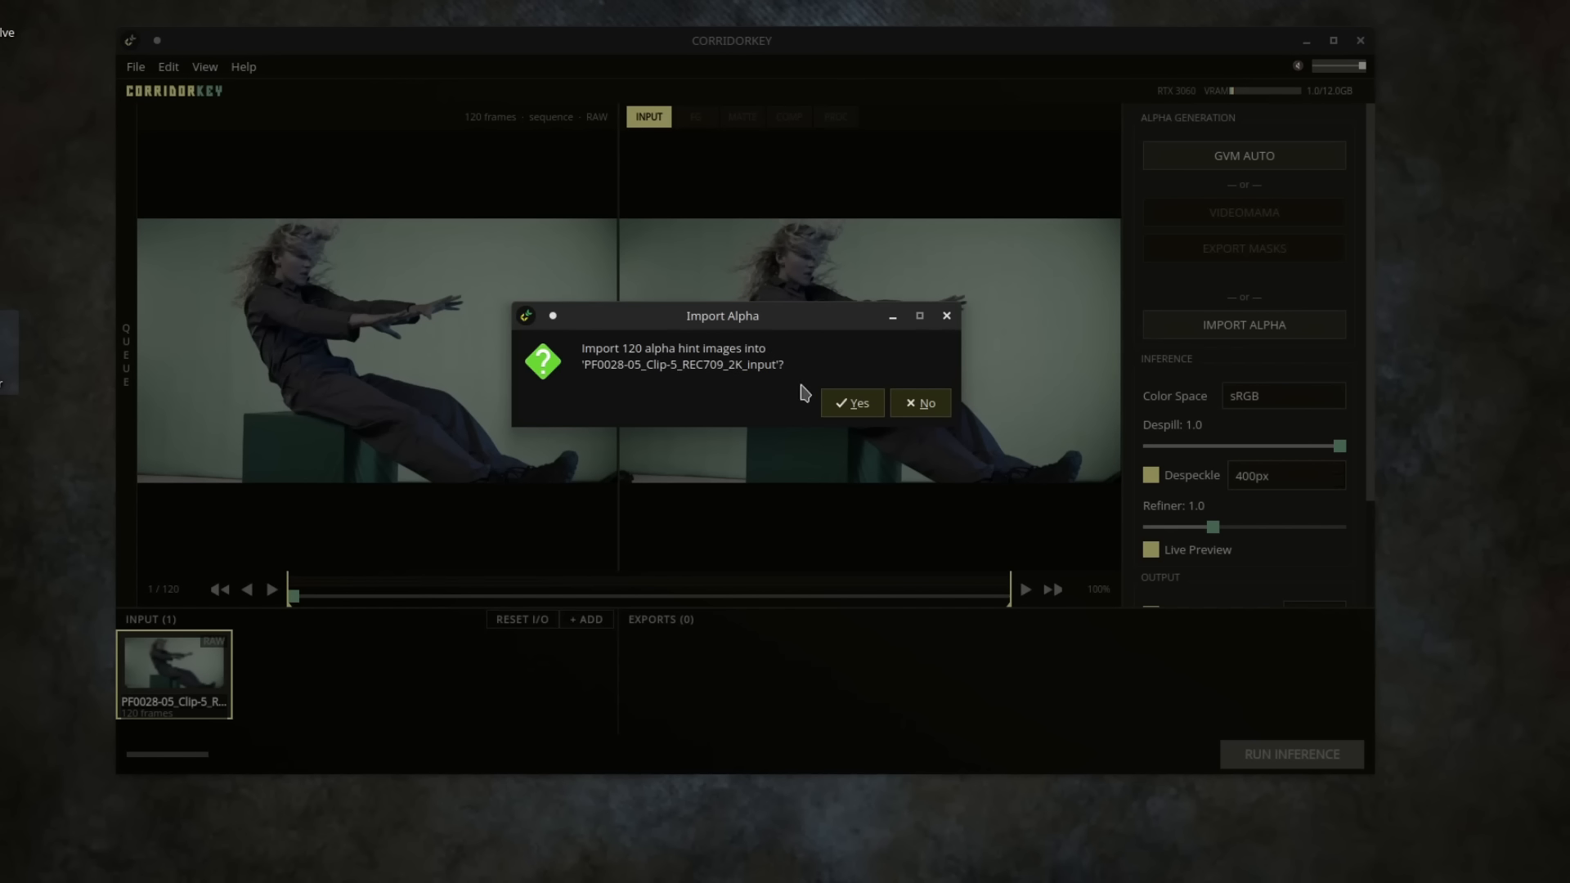
click(854, 405)
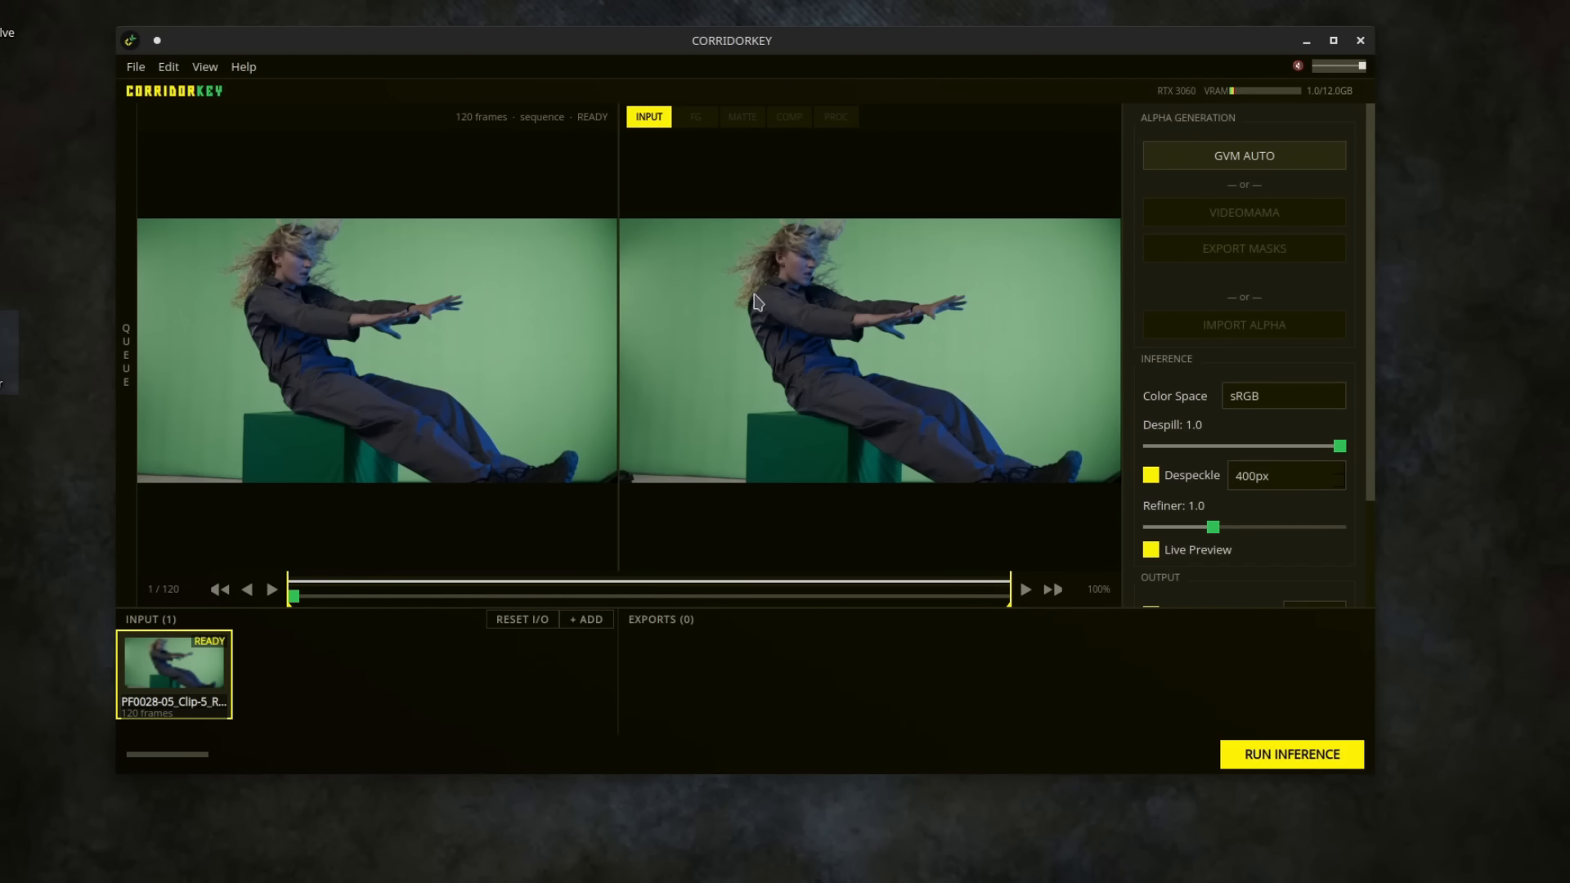
drag(786, 44, 771, 42)
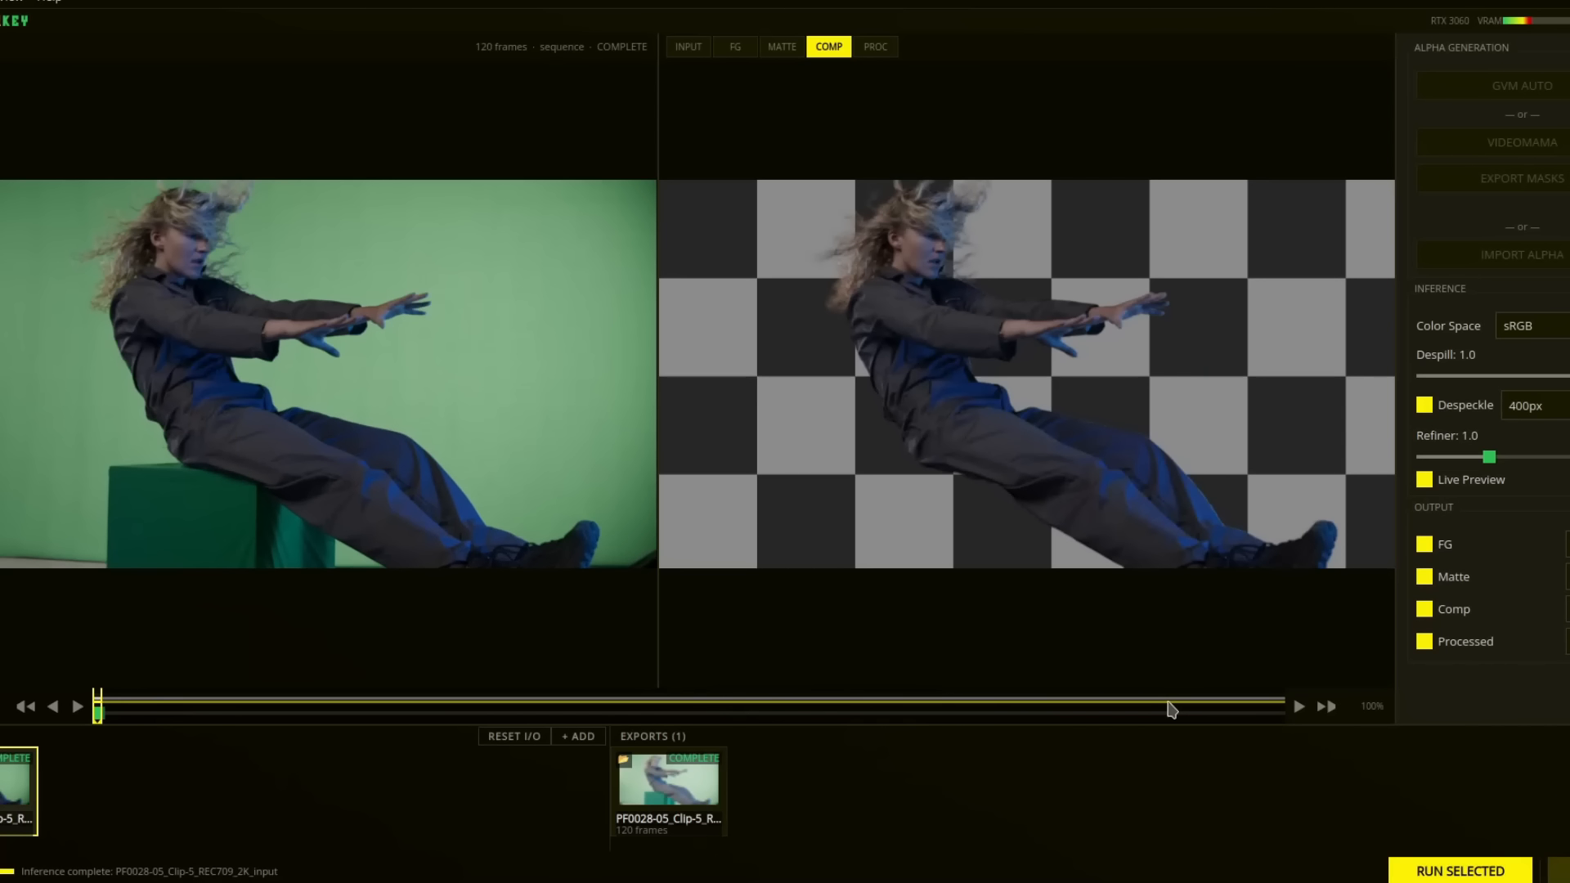
Move through the keyed clip's timeline and compare its matte view with the composite view.
drag(97, 711, 947, 712)
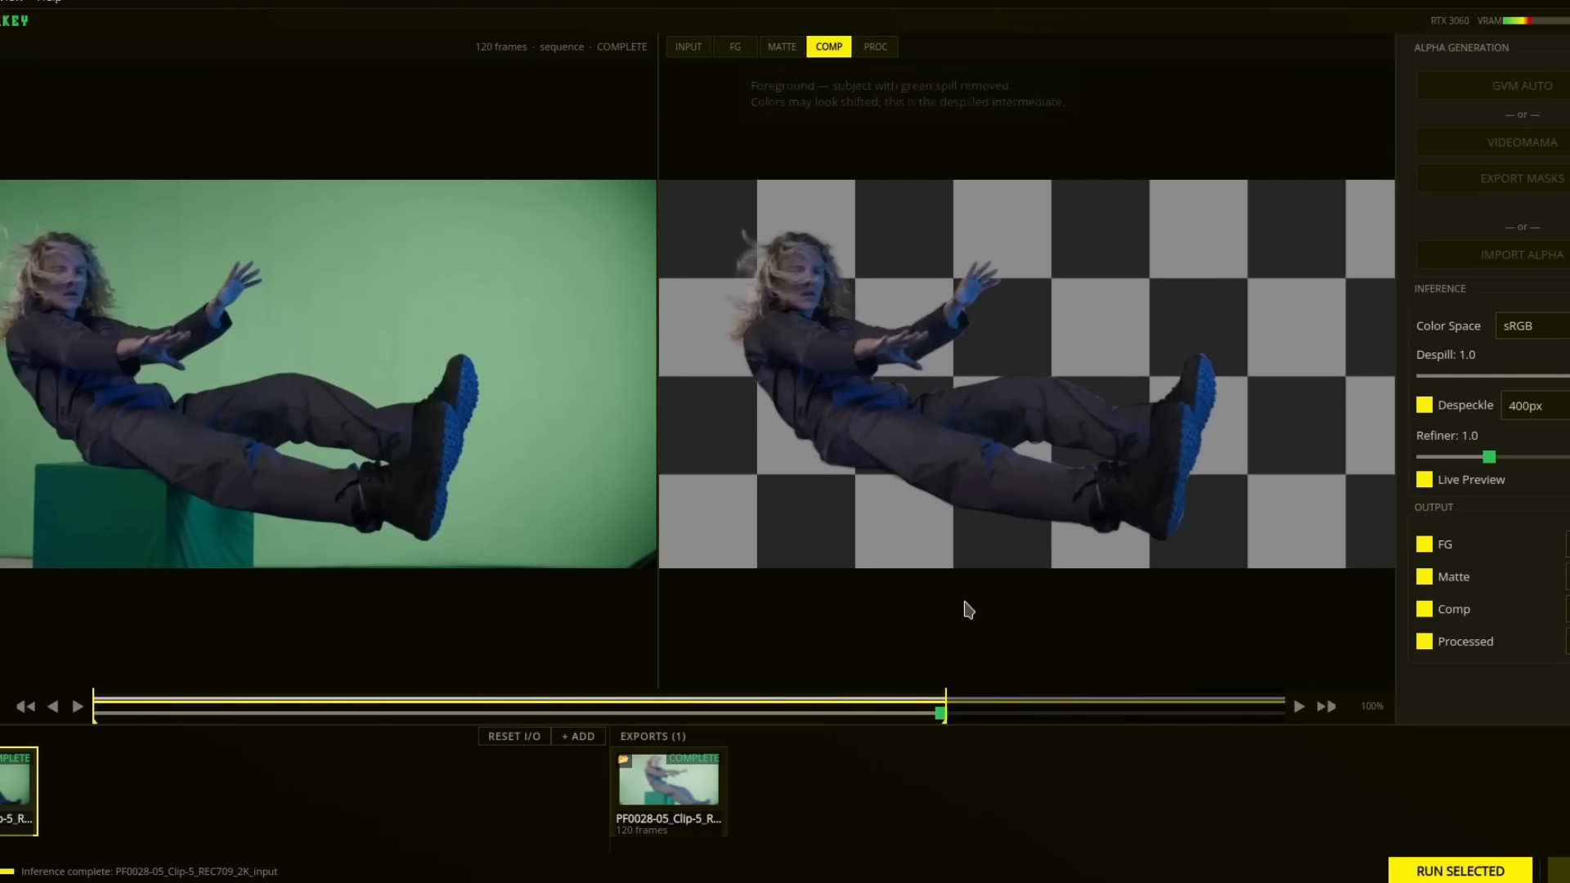
click(783, 47)
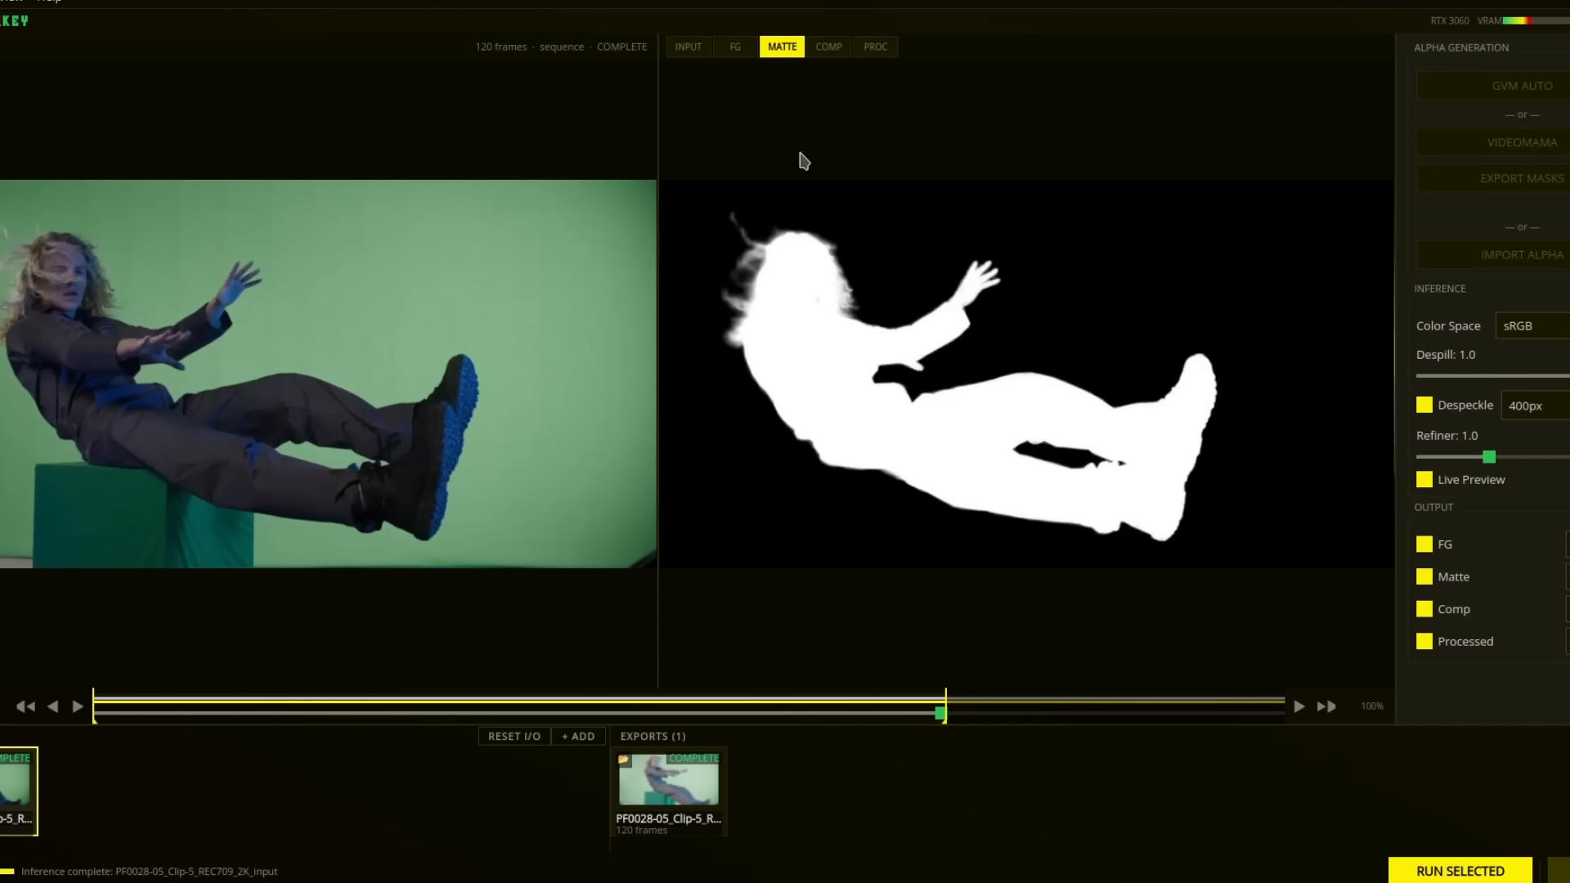
click(829, 47)
click(779, 50)
click(824, 52)
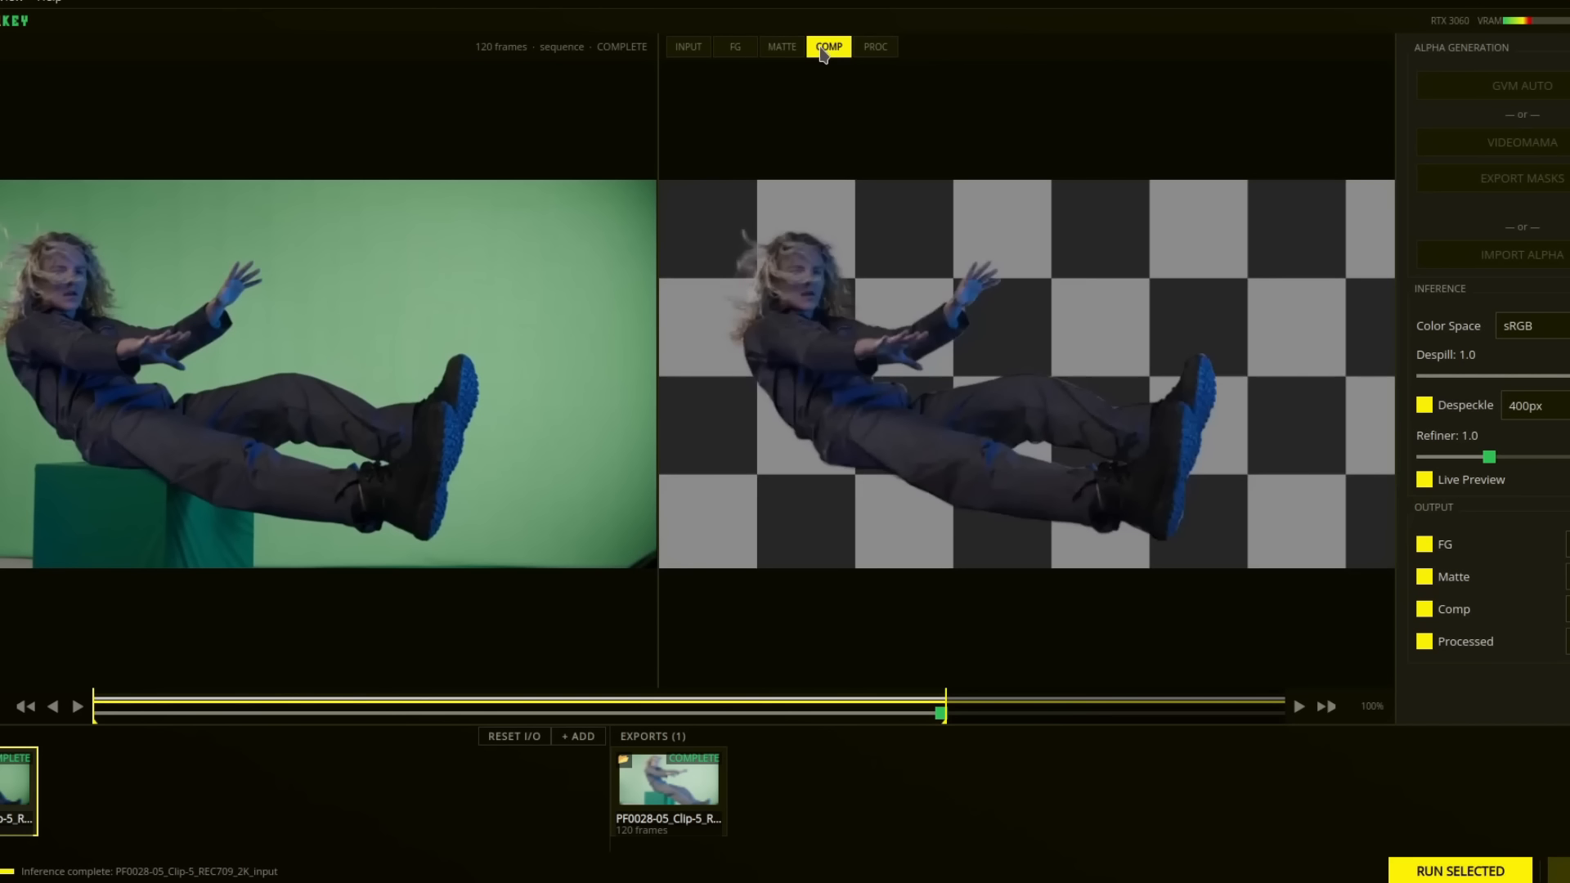
click(783, 51)
click(824, 51)
click(779, 51)
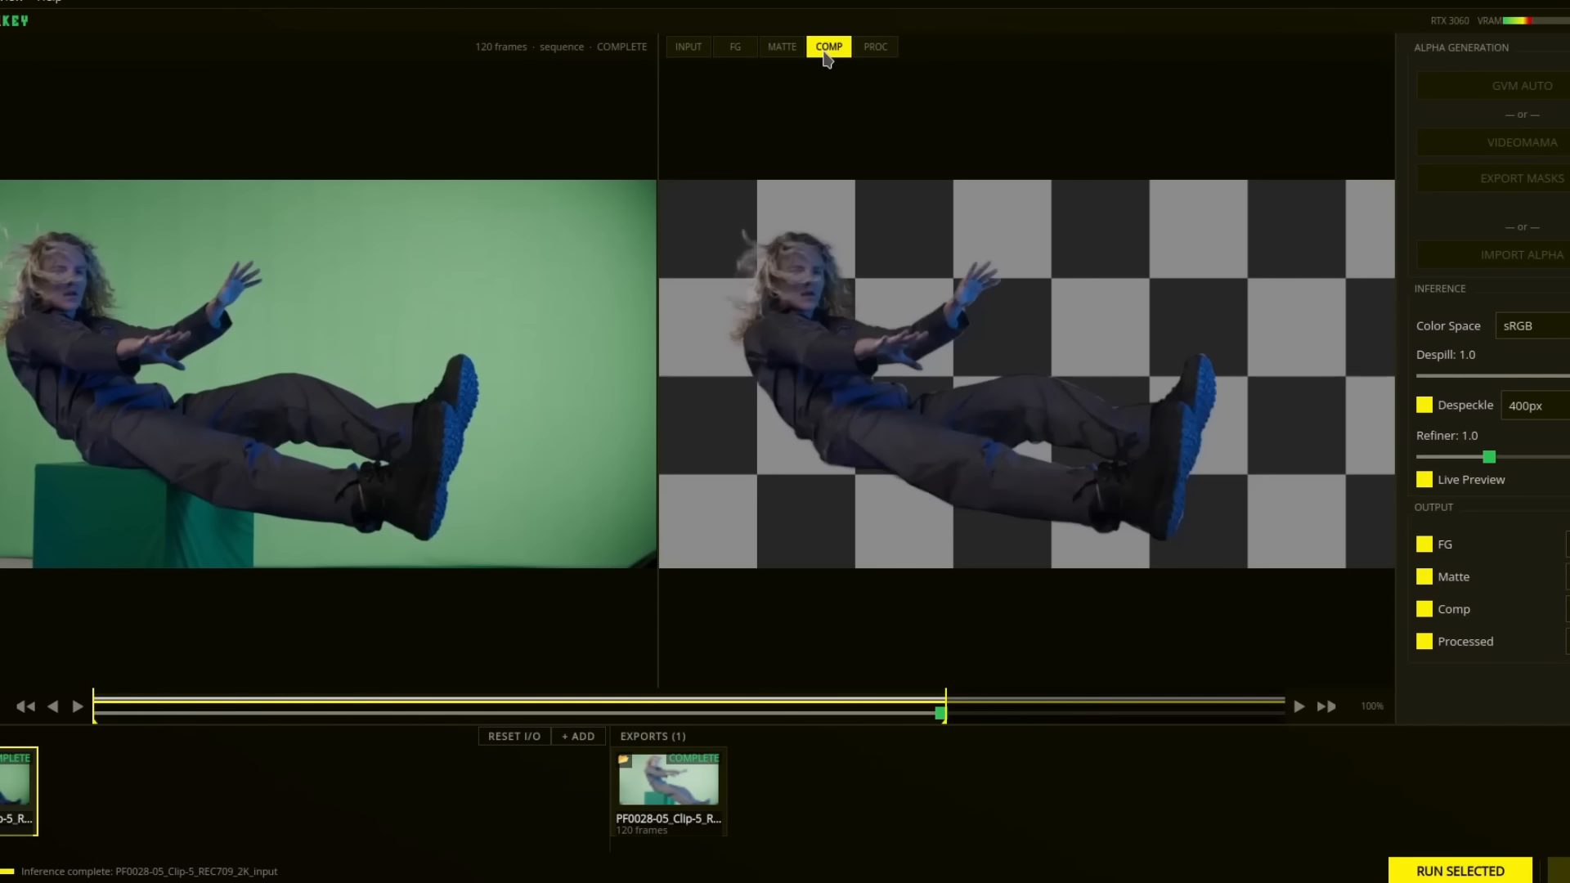